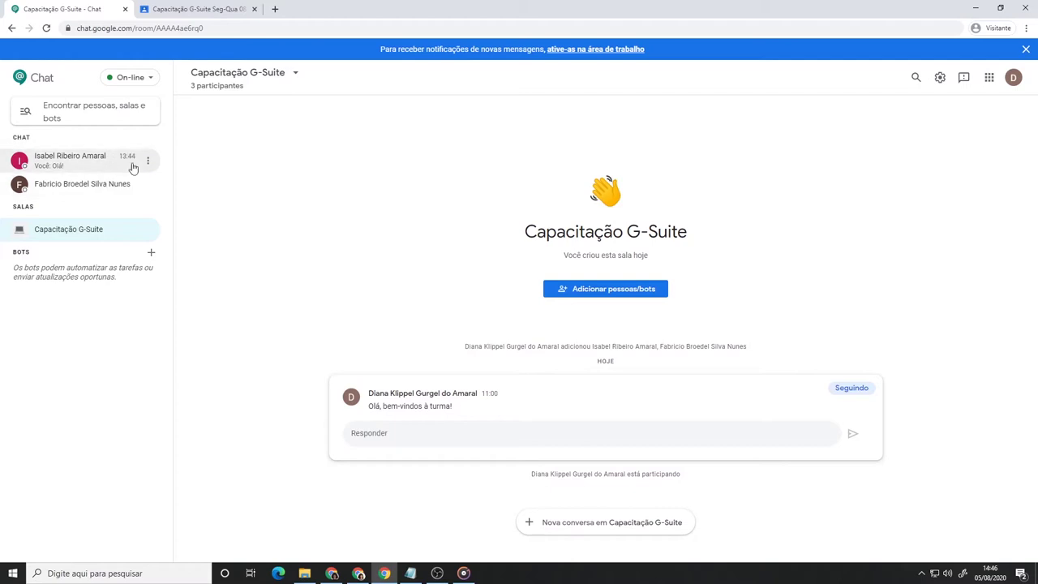
Search for the third frequent contact by e-mail address and send them the direct message "Oi!"
{"action": "mouse_move", "coordinate": [74, 232]}
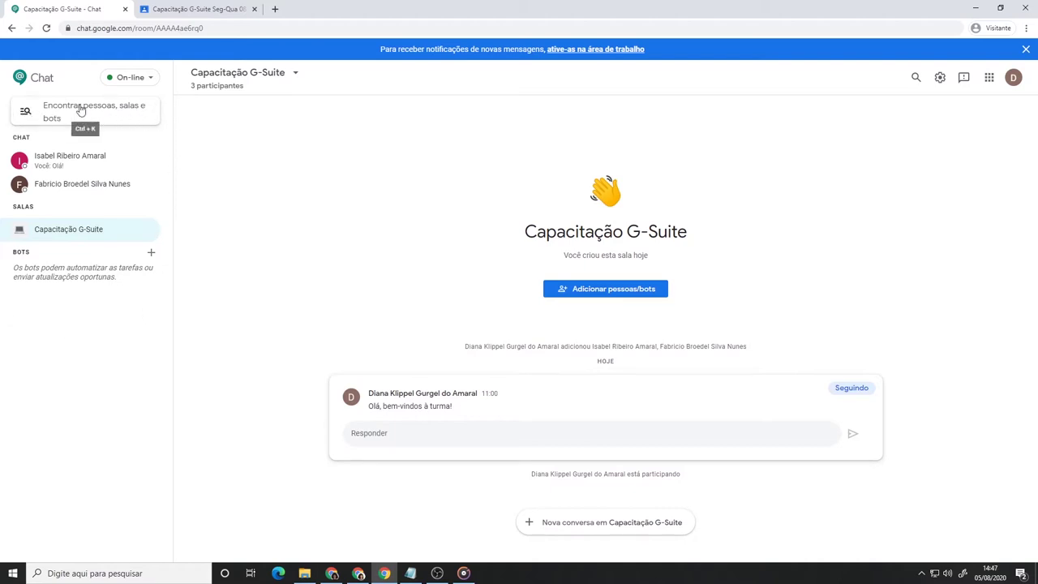
{"action": "left_click", "coordinate": [153, 114]}
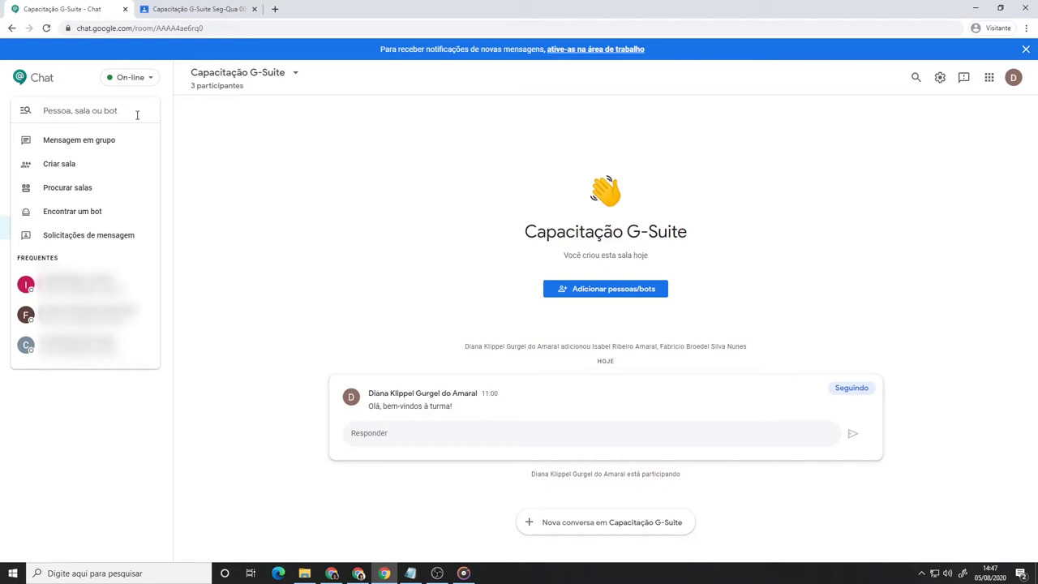
{"action": "type", "text": "cecilia"}
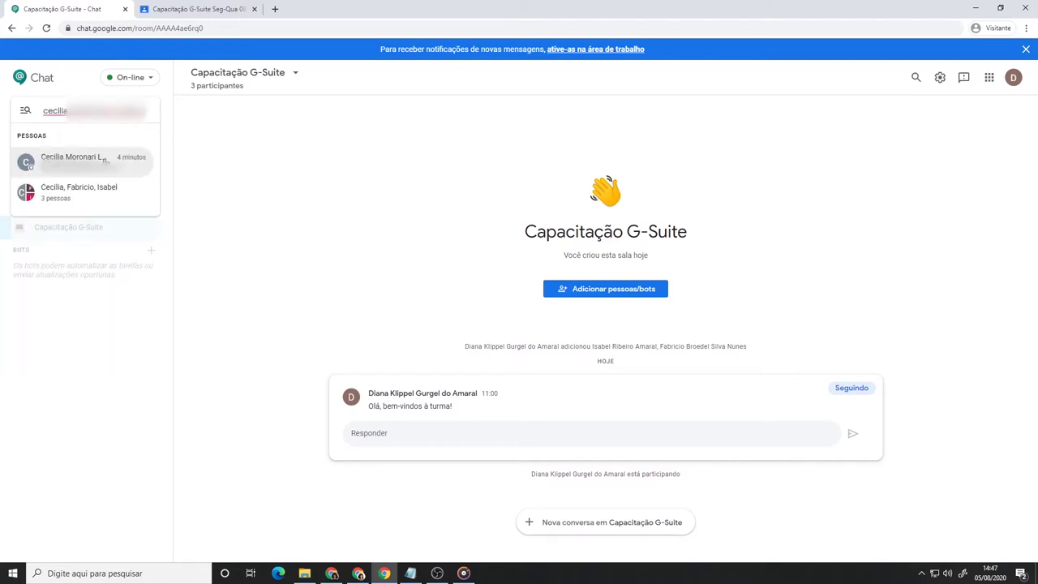
{"action": "left_click", "coordinate": [124, 161]}
{"action": "type", "text": "Oi!"}
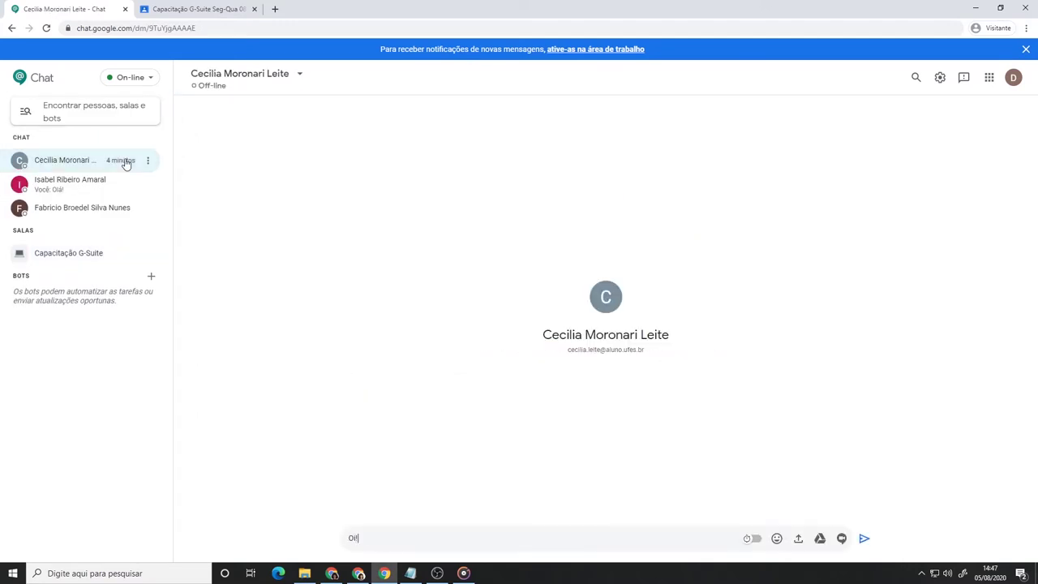
{"action": "key", "text": "Return"}
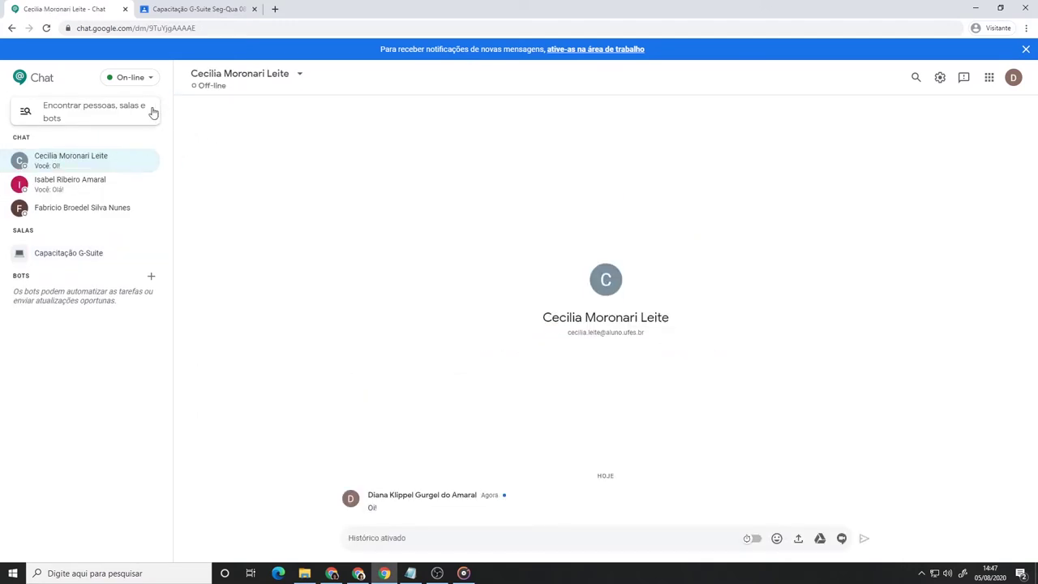
Start a group message with the first two suggested contacts and send "Oi! Vamos falar sobre o texto?"
{"action": "left_click", "coordinate": [106, 110]}
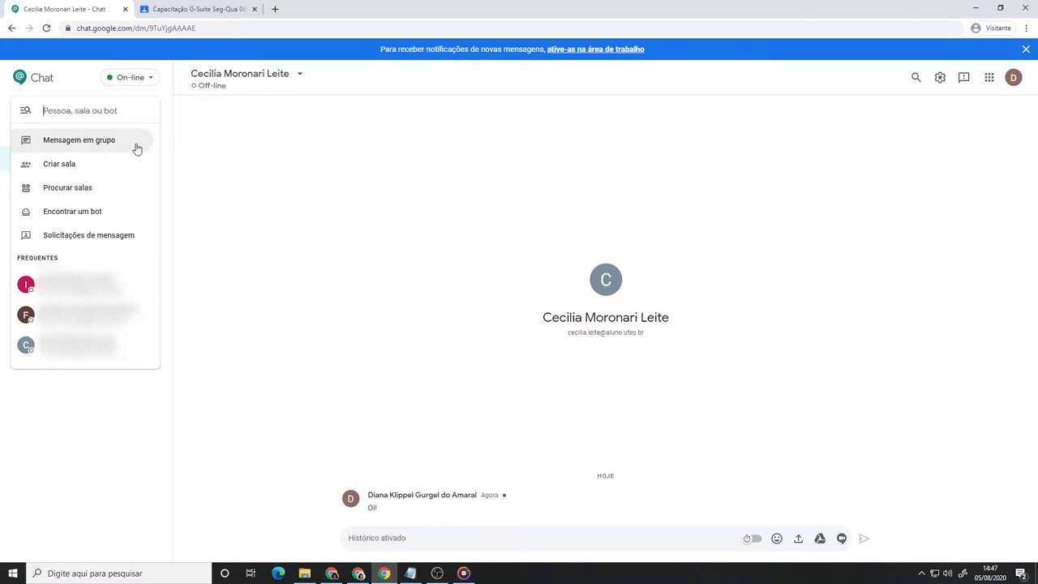
{"action": "left_click", "coordinate": [137, 148]}
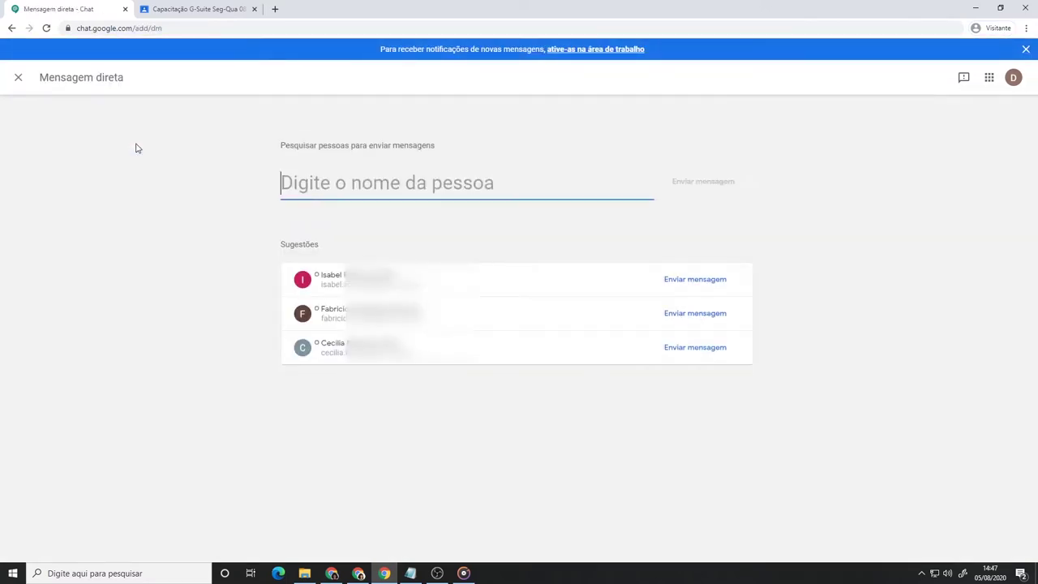
{"action": "left_click", "coordinate": [455, 280]}
{"action": "left_click", "coordinate": [462, 282]}
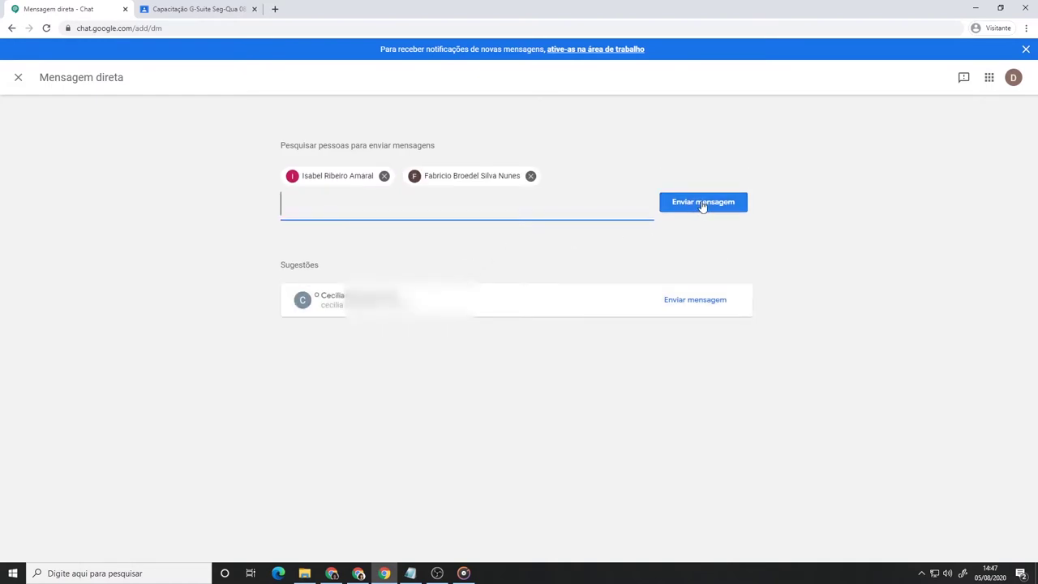
{"action": "left_click", "coordinate": [702, 204]}
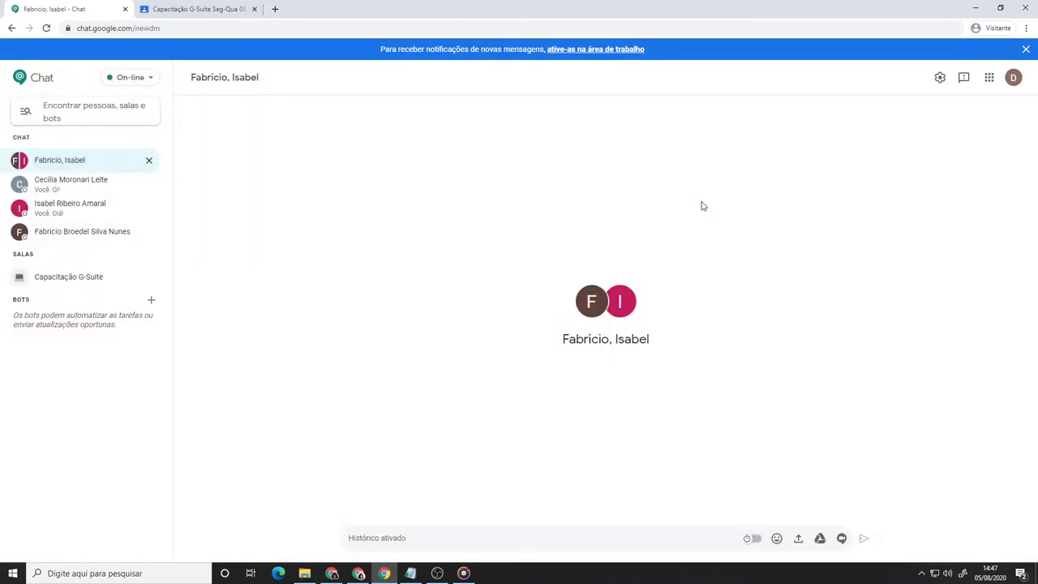
{"action": "type", "text": "o"}
{"action": "type", "text": "i! Vamos falar sob"}
{"action": "type", "text": "re o texto?"}
{"action": "key", "text": "Return"}
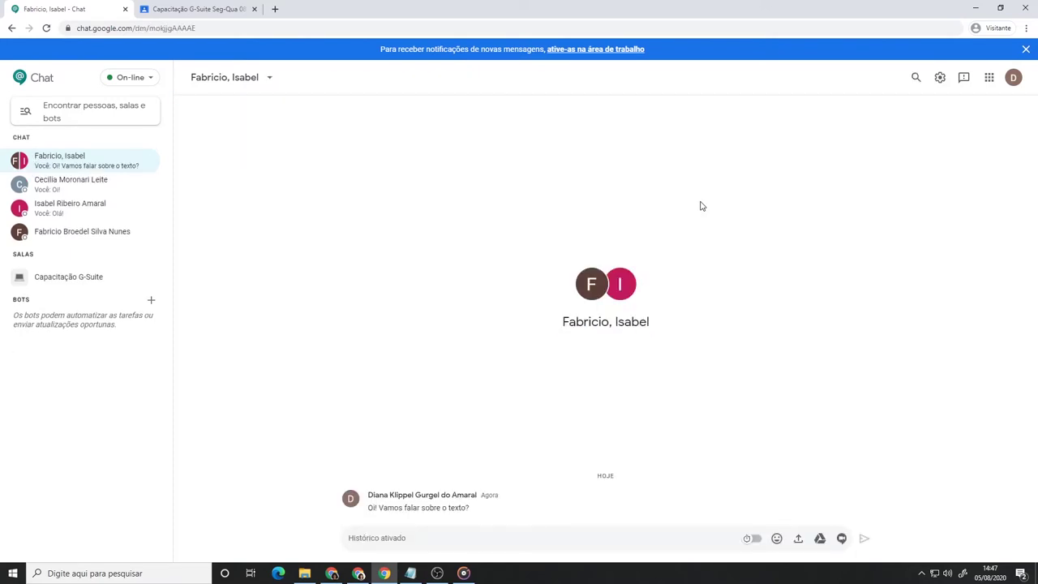
Create a room named "Debate do Texto 1" with the stack-of-books emoji as its icon
{"action": "left_click", "coordinate": [123, 109]}
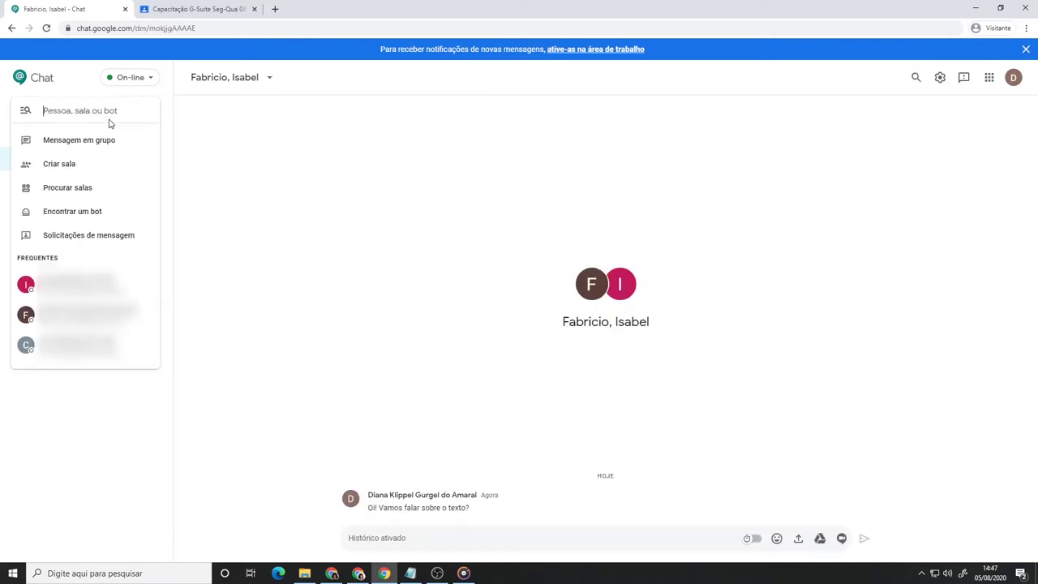
{"action": "left_click", "coordinate": [115, 167]}
{"action": "type", "text": "Debate do Tex"}
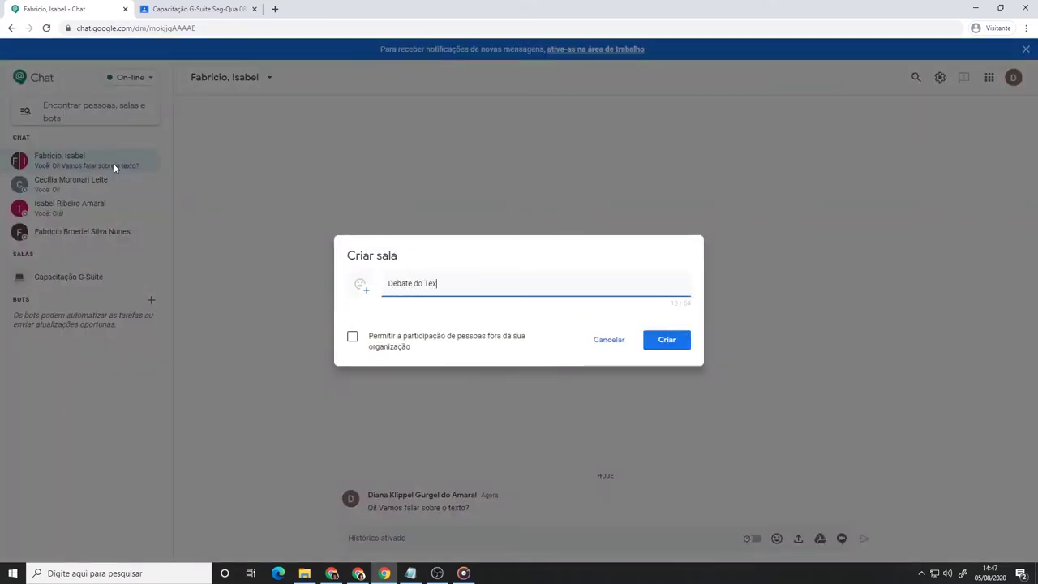
{"action": "type", "text": "to 1"}
{"action": "left_click", "coordinate": [358, 286]}
{"action": "type", "text": "livreo"}
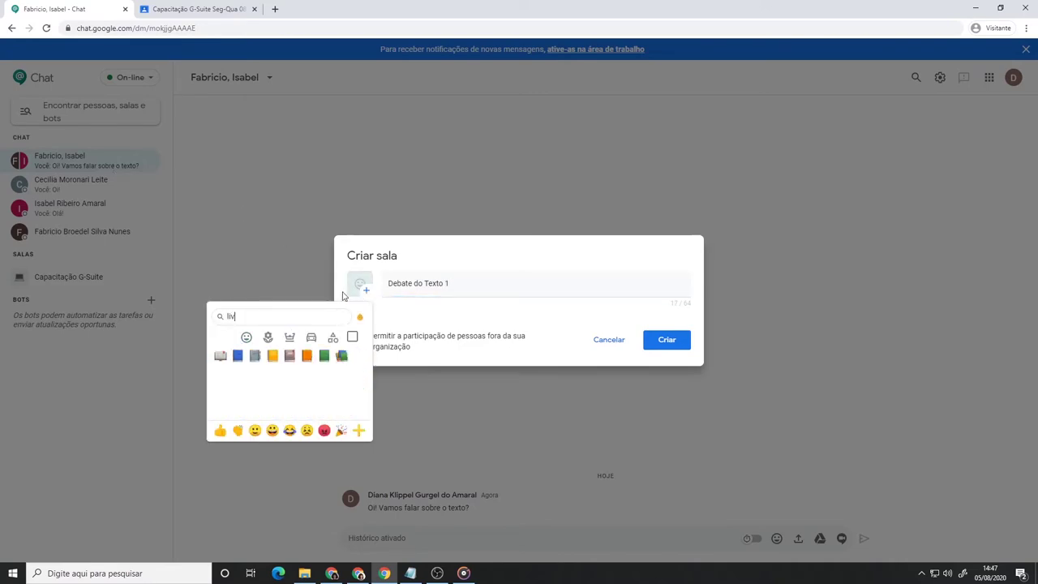
{"action": "key", "text": "BackSpace"}
{"action": "left_click", "coordinate": [345, 356]}
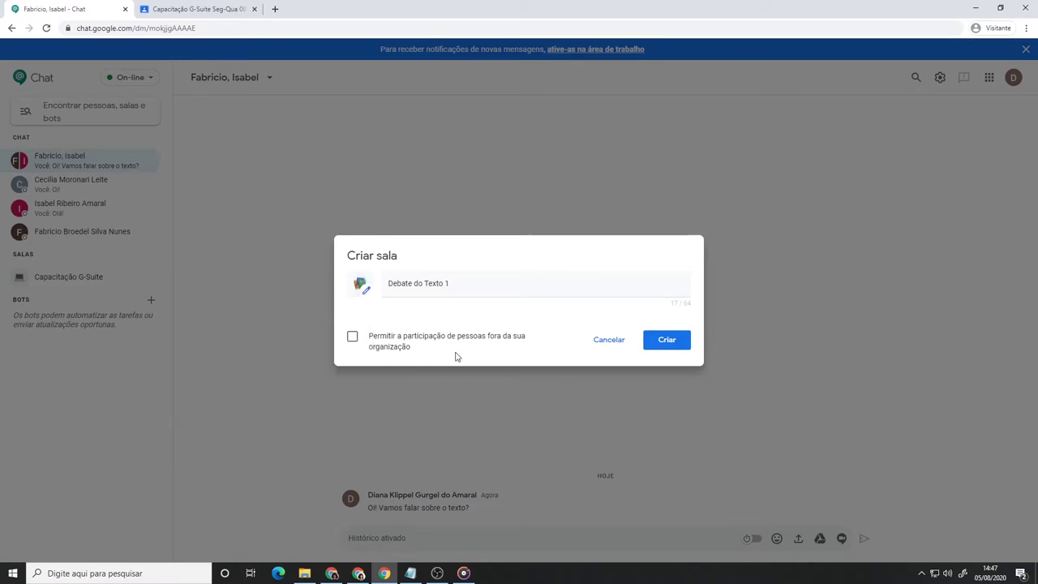
{"action": "left_click", "coordinate": [683, 344]}
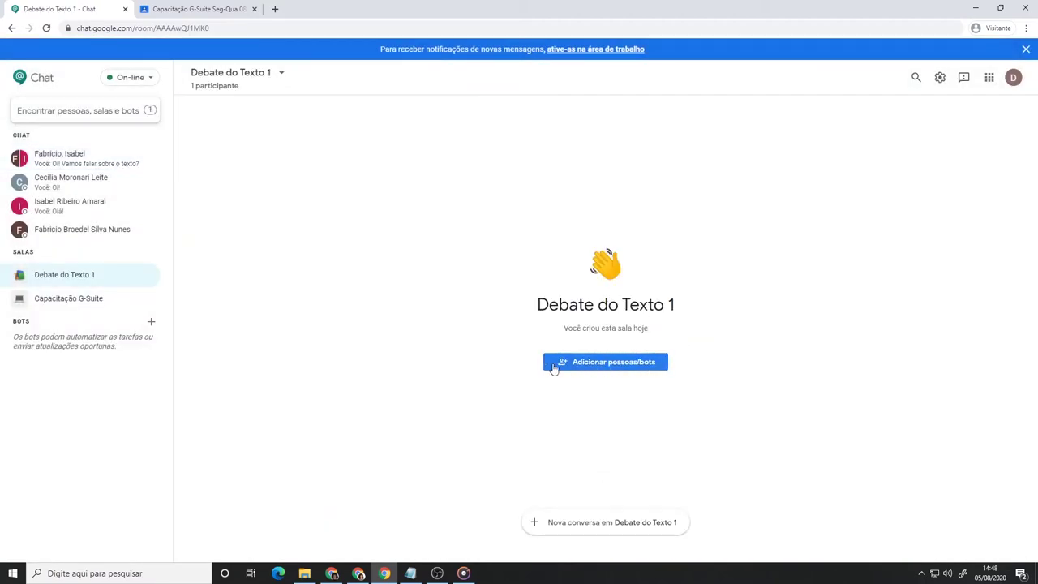
Add the three suggested contacts to the room "Debate do Texto 1" and send the invitations
{"action": "left_click", "coordinate": [665, 369]}
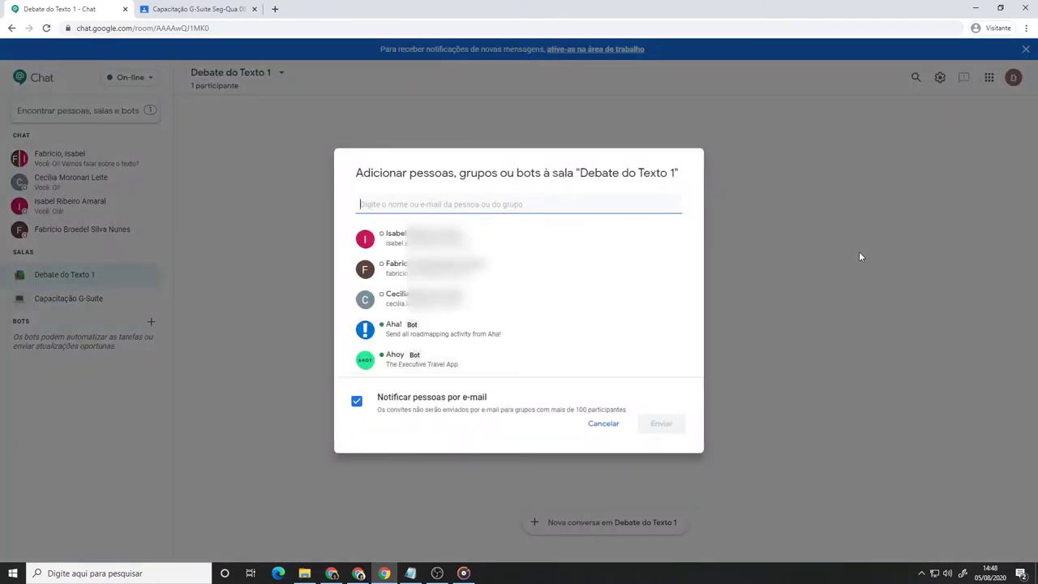
{"action": "key", "text": "ctrl+v"}
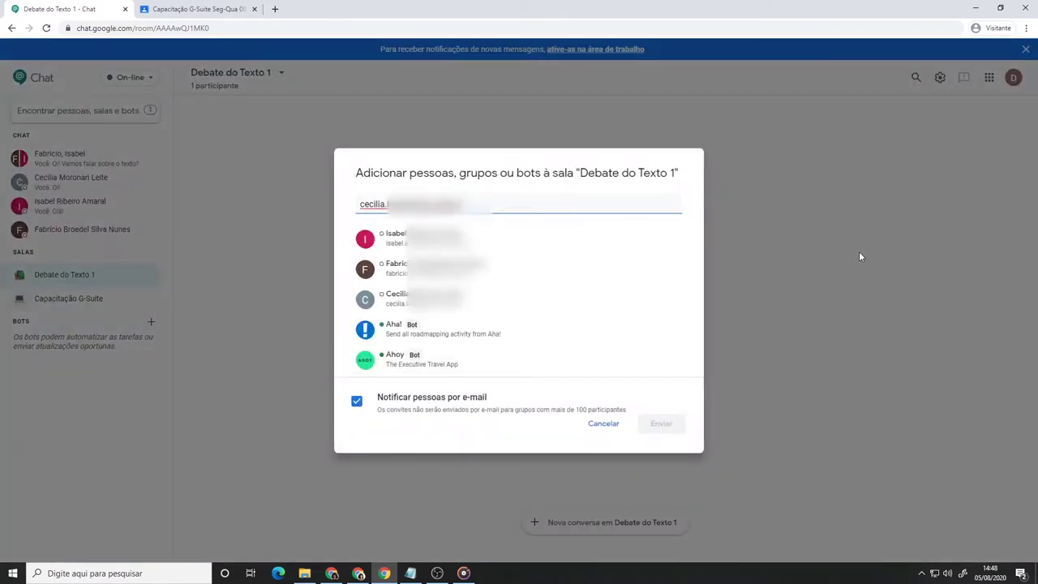
{"action": "key", "text": "Return"}
{"action": "key", "text": "Down"}
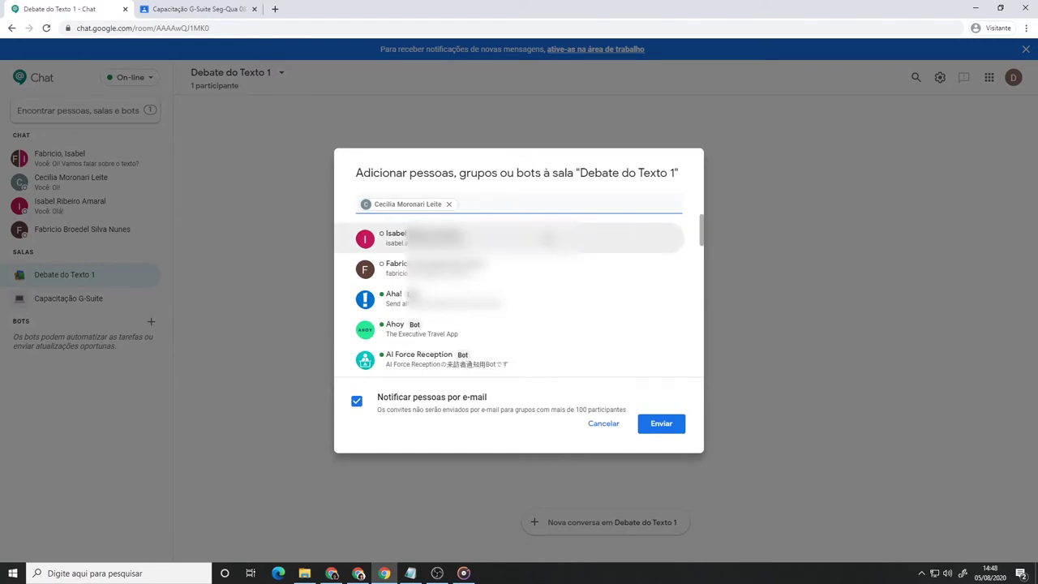
{"action": "key", "text": "Return"}
{"action": "key", "text": "Return"}
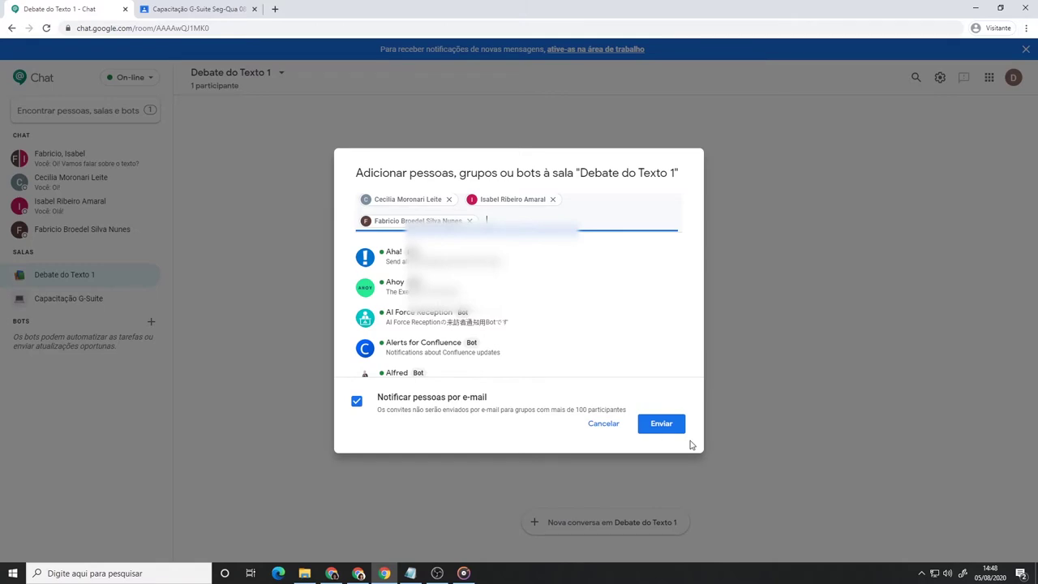
{"action": "left_click", "coordinate": [661, 424]}
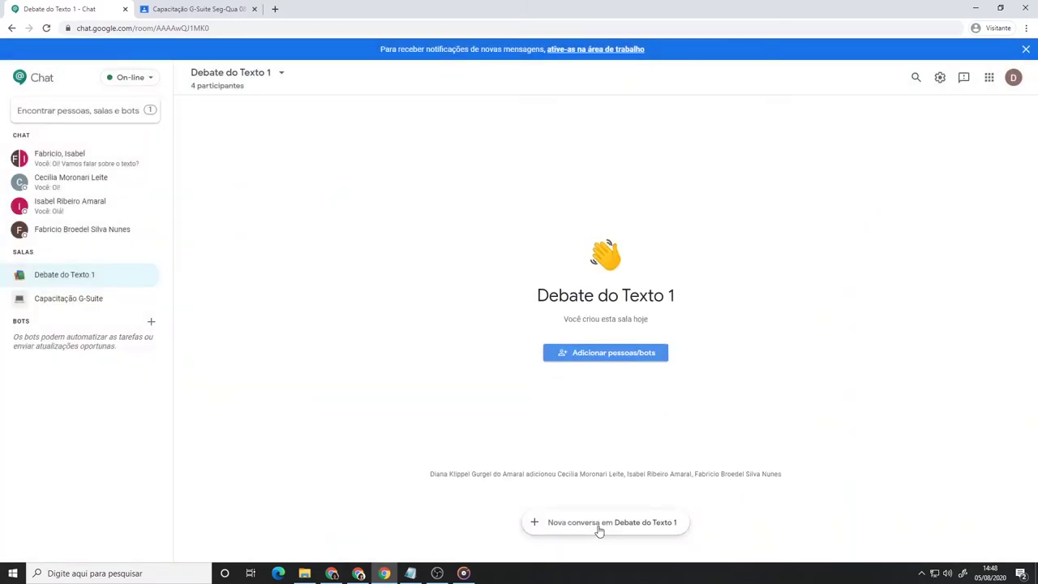
Start a new conversation in the room and write "Bem-vindos! Vamos falar sobre o Texto 1."
{"action": "left_click", "coordinate": [661, 531]}
{"action": "type", "text": "B"}
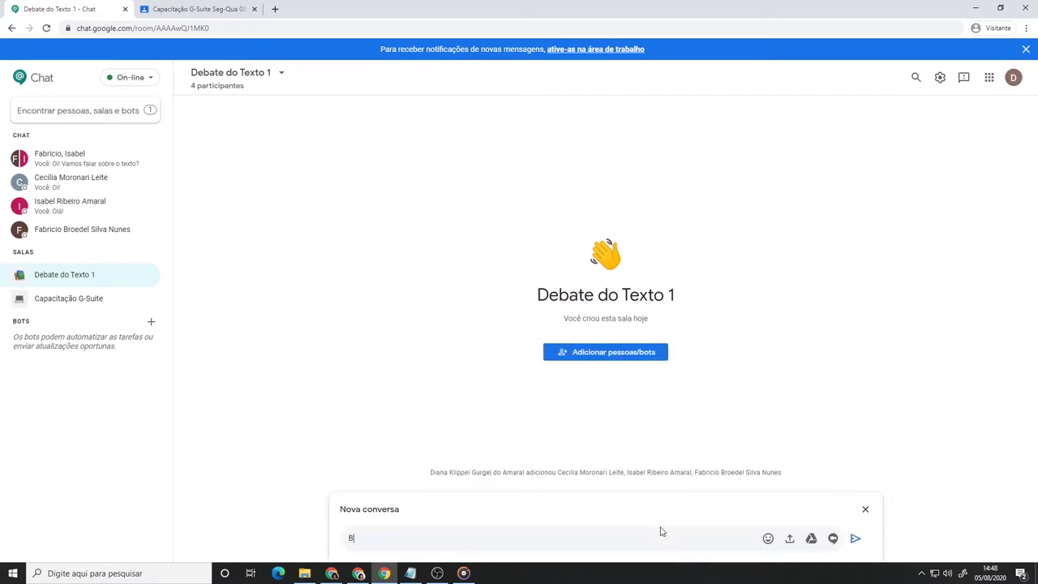
{"action": "type", "text": "em-vindos! Vamos falar sobre o"}
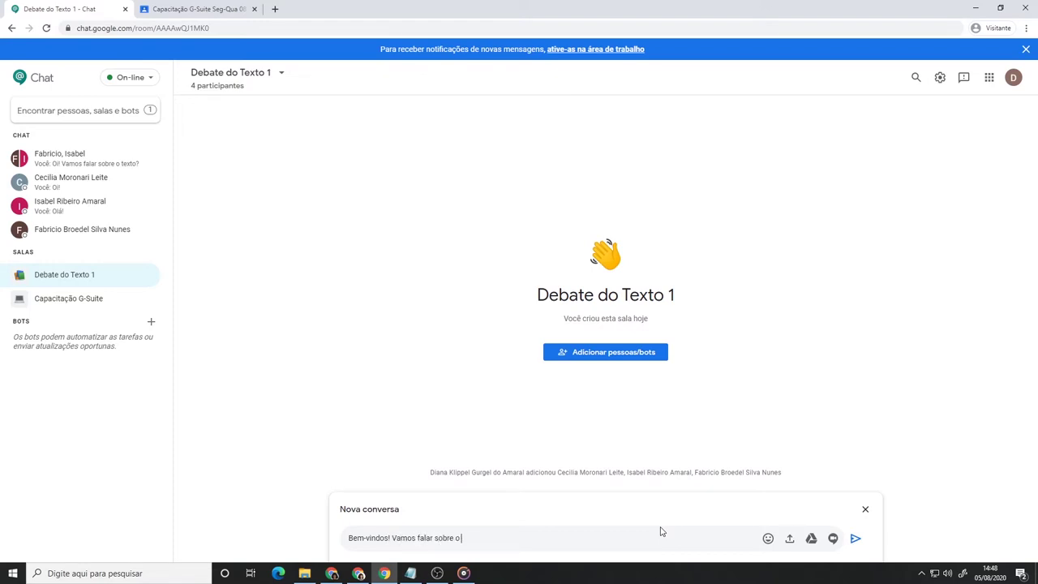
{"action": "type", "text": " Texto 1."}
{"action": "left_click", "coordinate": [767, 538]}
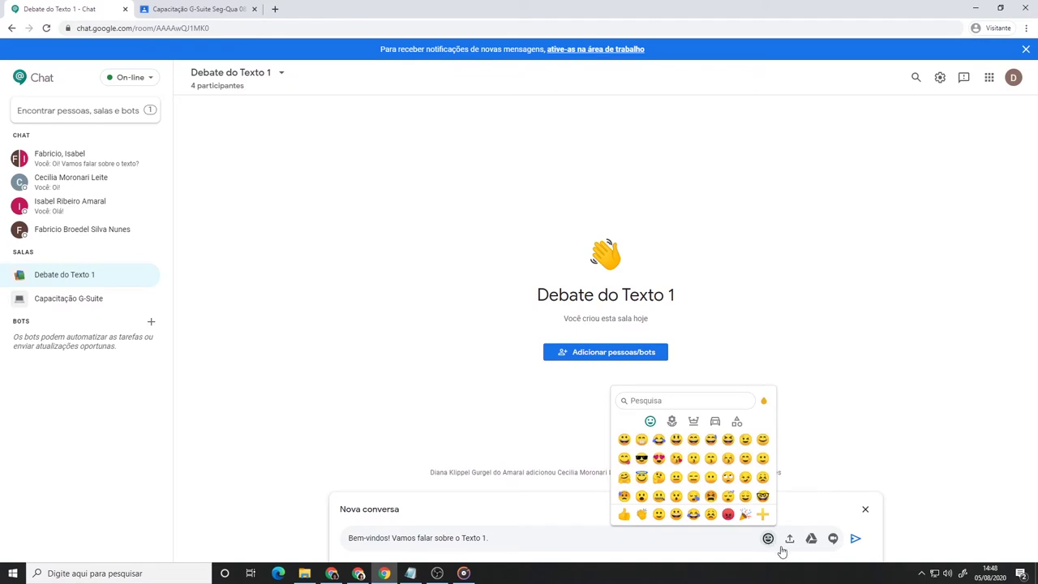
{"action": "left_click", "coordinate": [781, 551]}
{"action": "left_click", "coordinate": [795, 546]}
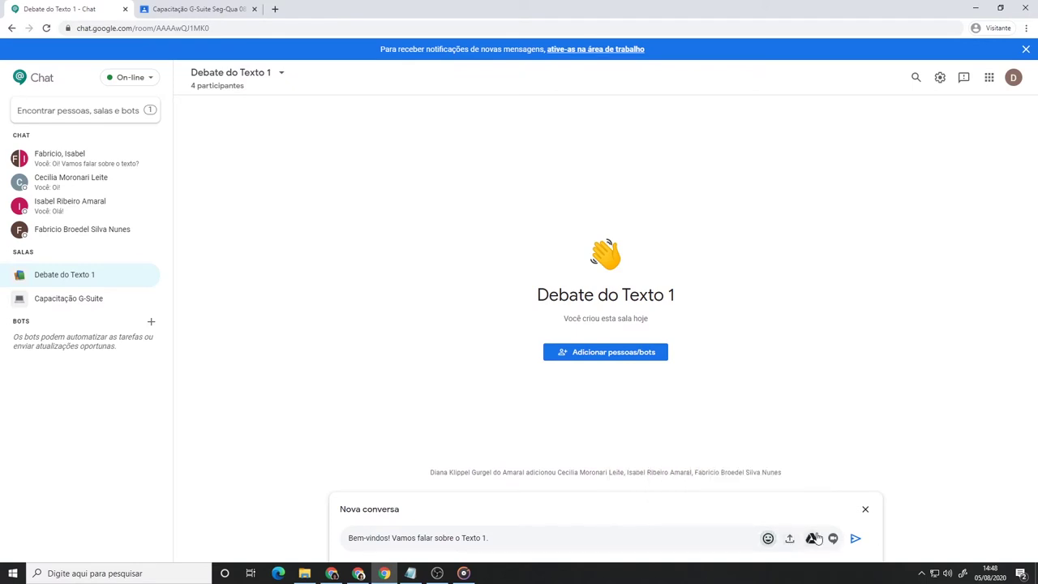
{"action": "left_click", "coordinate": [812, 539]}
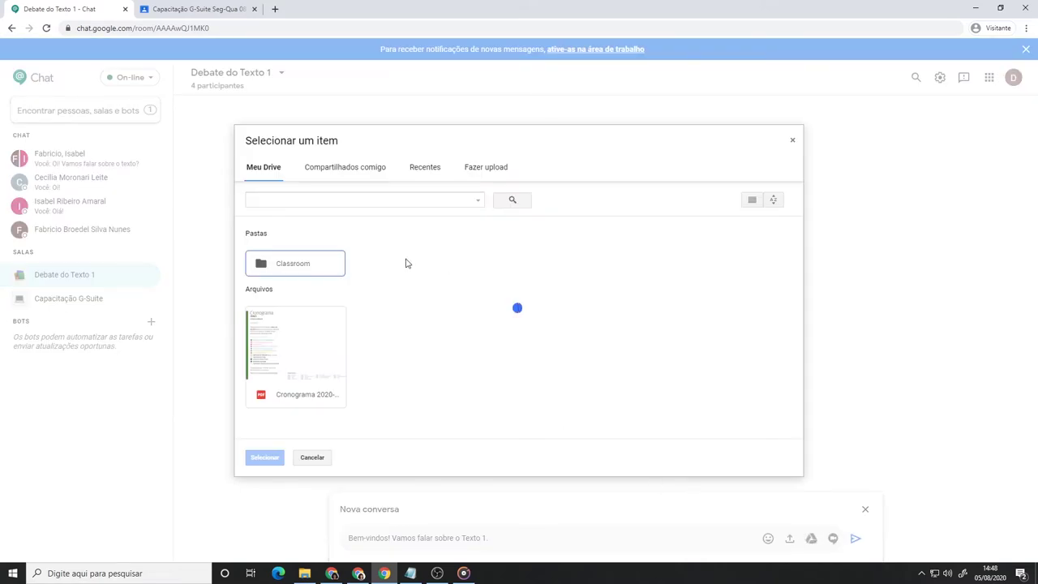
{"action": "left_click", "coordinate": [319, 374]}
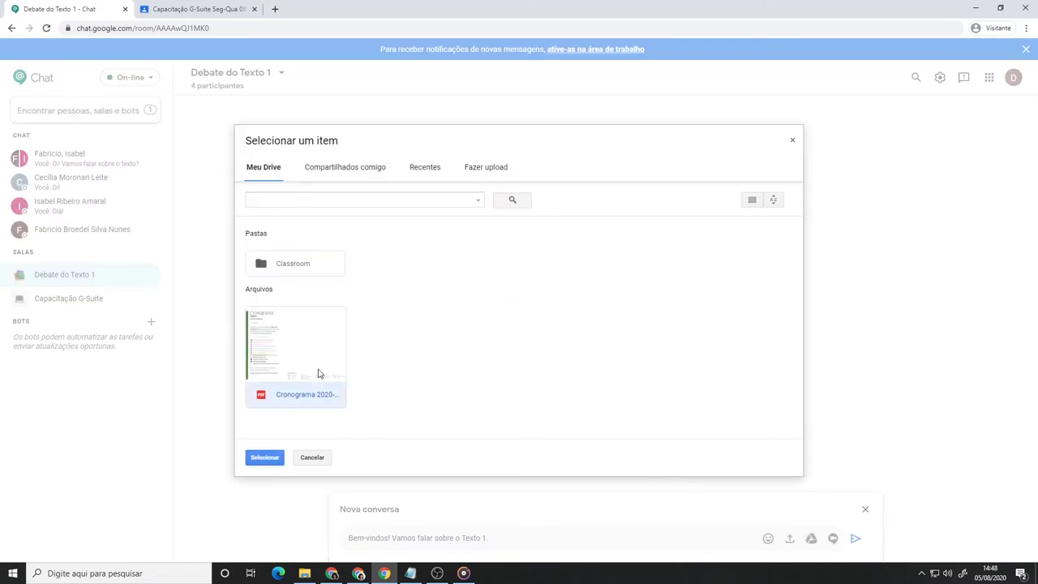
{"action": "left_click", "coordinate": [319, 457]}
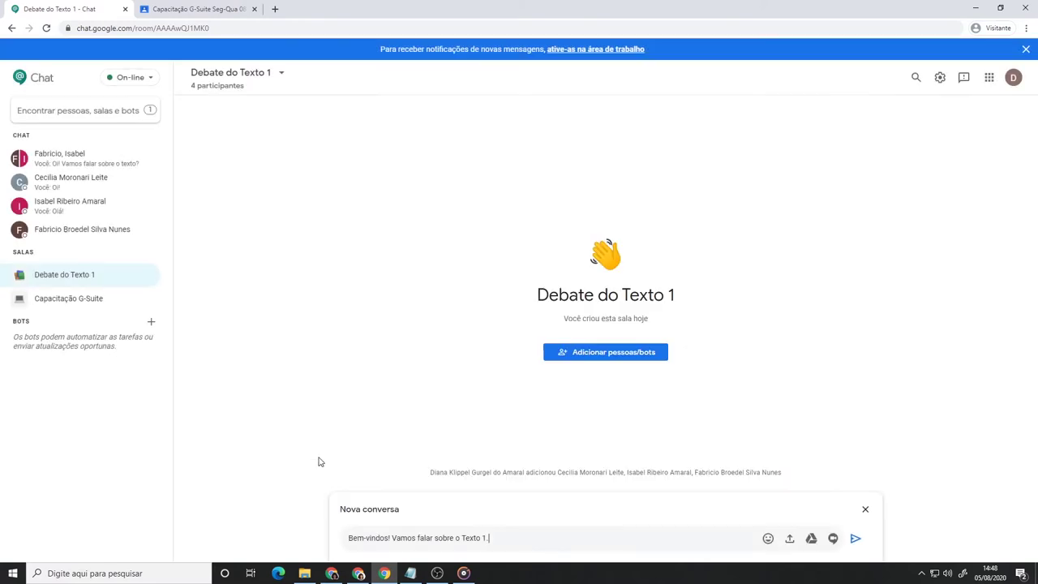
{"action": "left_click", "coordinate": [834, 539]}
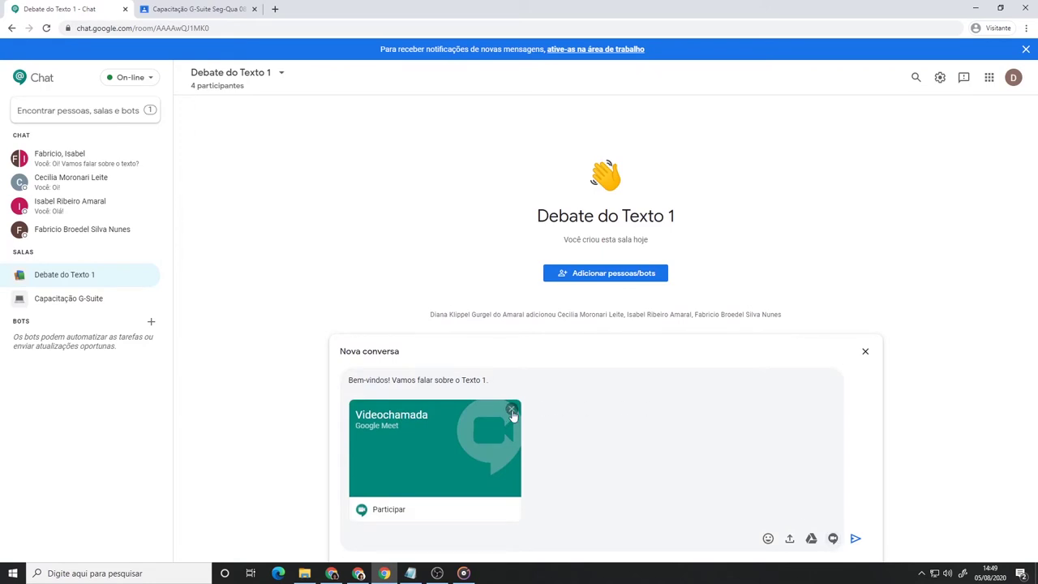
{"action": "left_click", "coordinate": [512, 411]}
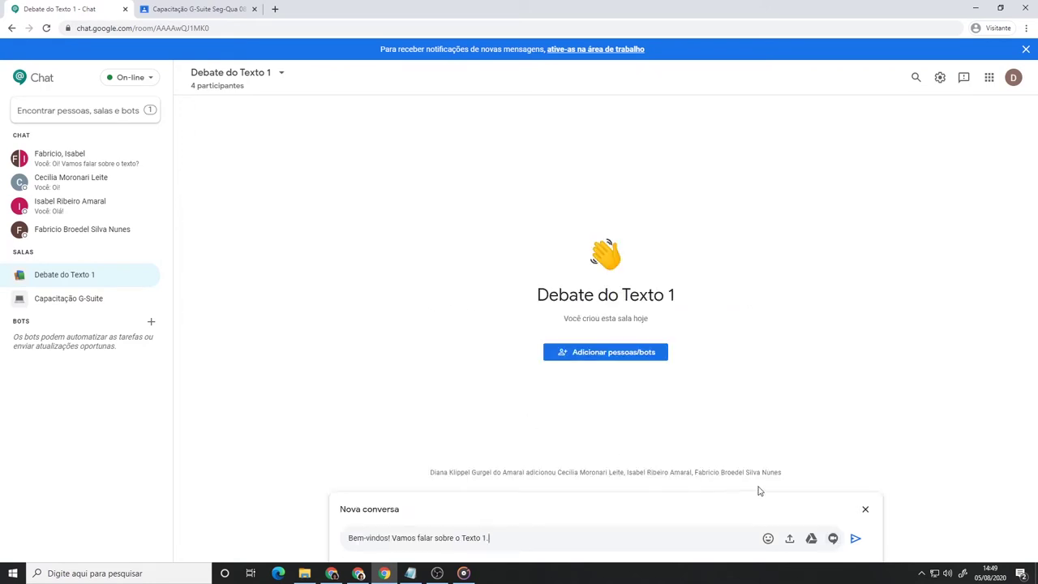
Post the drafted welcome message and start a second conversation in the room with "Quais as sugestões?"
{"action": "left_click", "coordinate": [858, 540]}
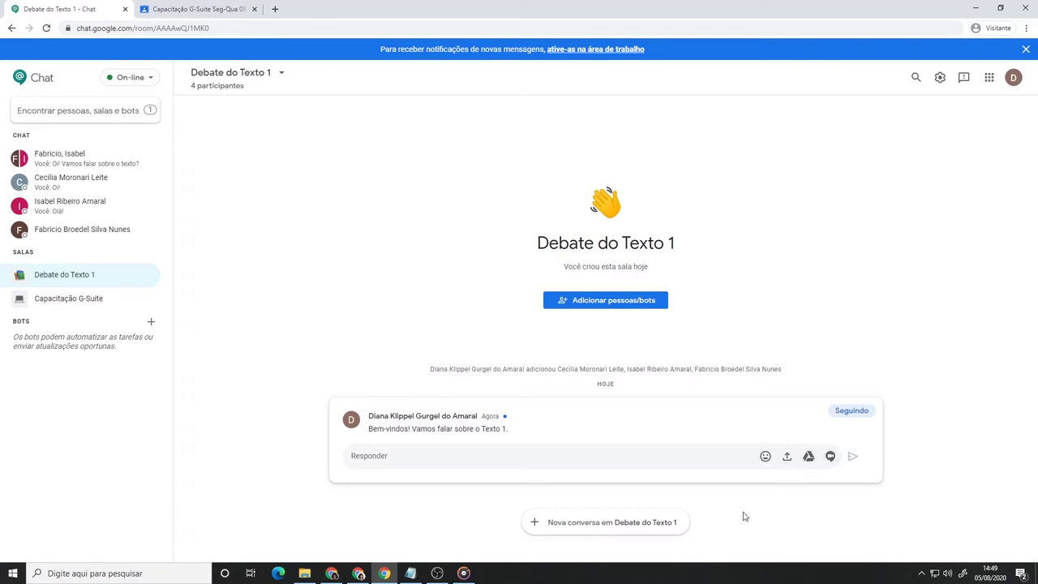
{"action": "left_click", "coordinate": [579, 523]}
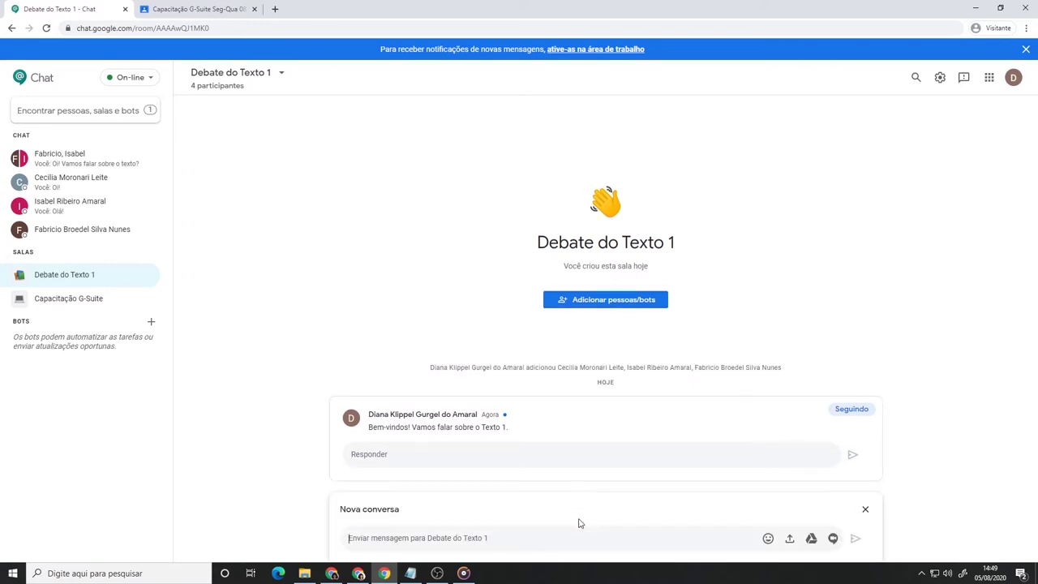
{"action": "type", "text": "Uq"}
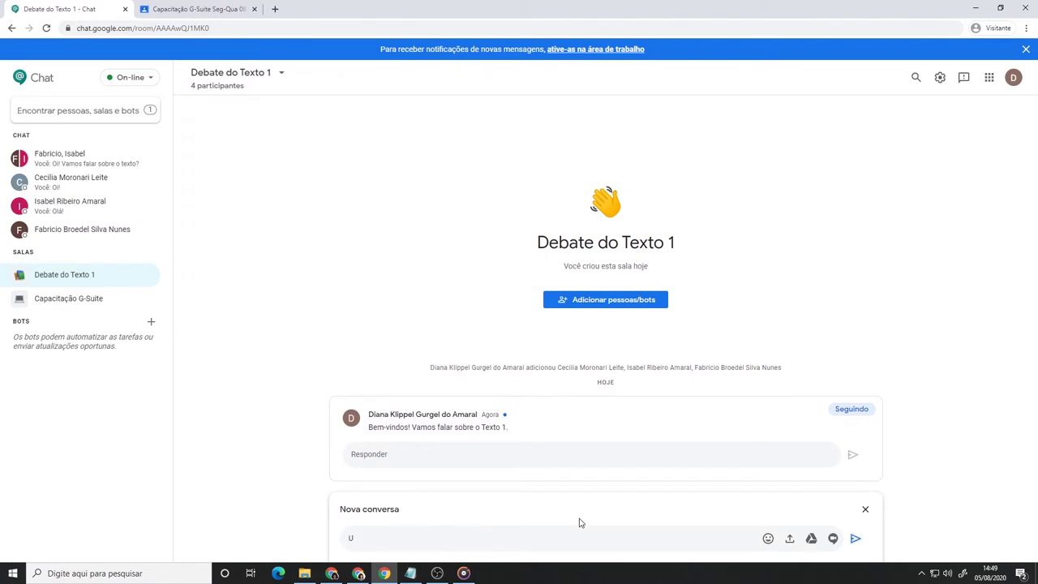
{"action": "key", "text": "BackSpace"}
{"action": "type", "text": "Quais as sugestões?"}
{"action": "key", "text": "Return"}
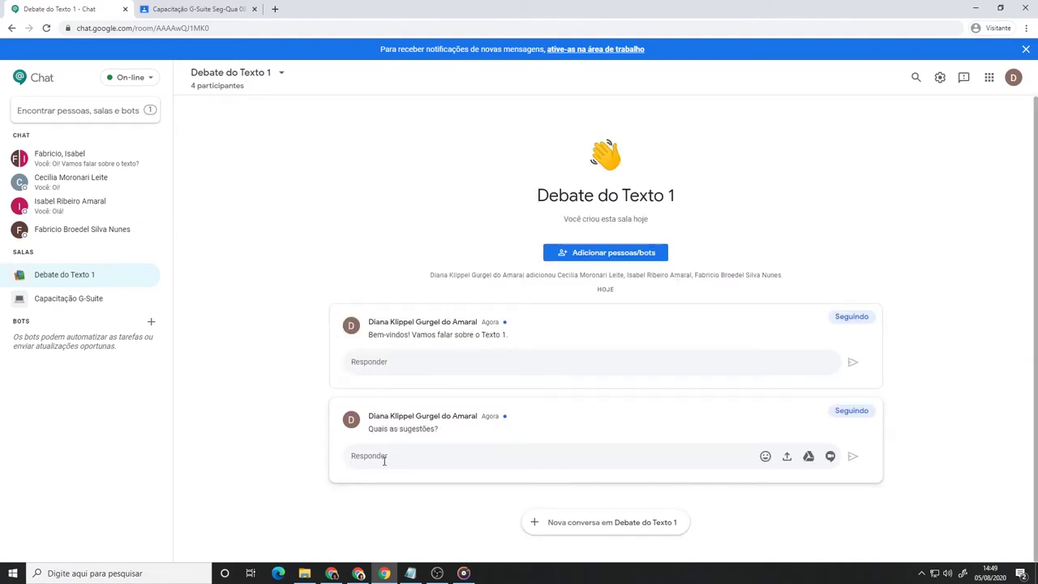
Turn following off and back on for the welcome conversation
{"action": "left_click", "coordinate": [853, 316]}
{"action": "left_click", "coordinate": [872, 319]}
React to the message "Quais as sugestões?" with the slightly smiling face emoji
{"action": "mouse_move", "coordinate": [468, 433]}
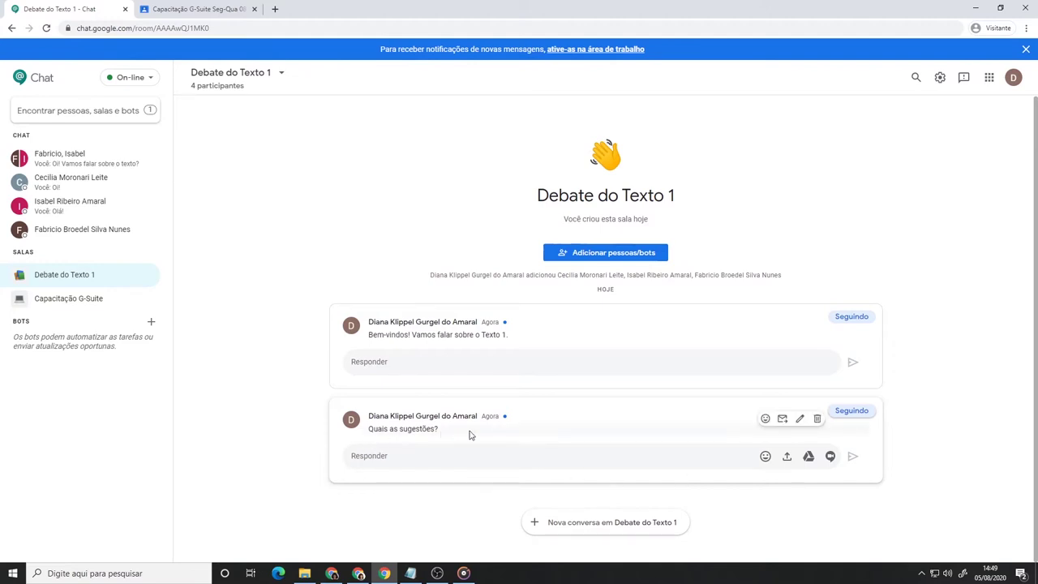
{"action": "left_click", "coordinate": [765, 419]}
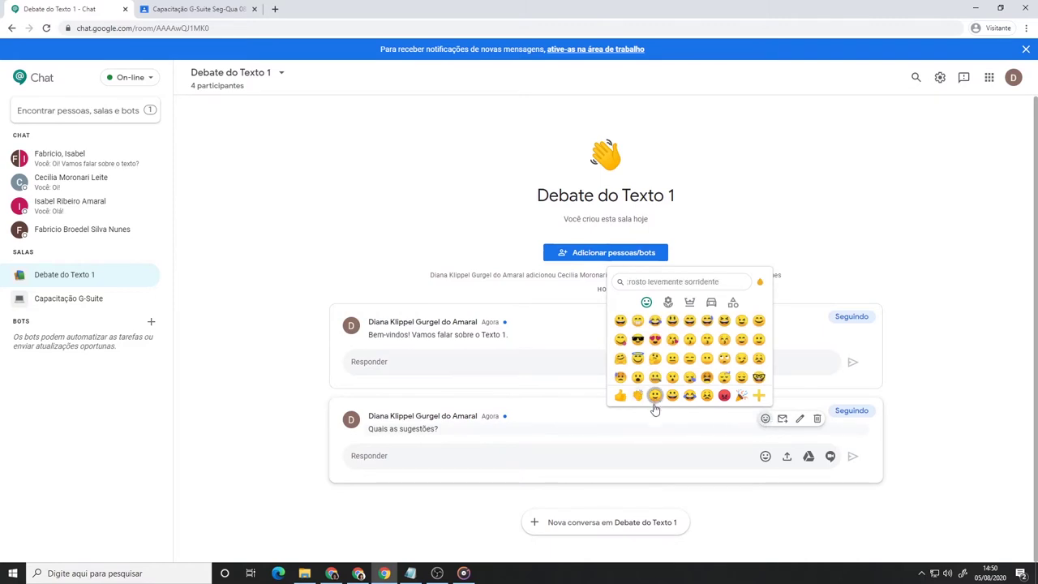
{"action": "left_click", "coordinate": [655, 397]}
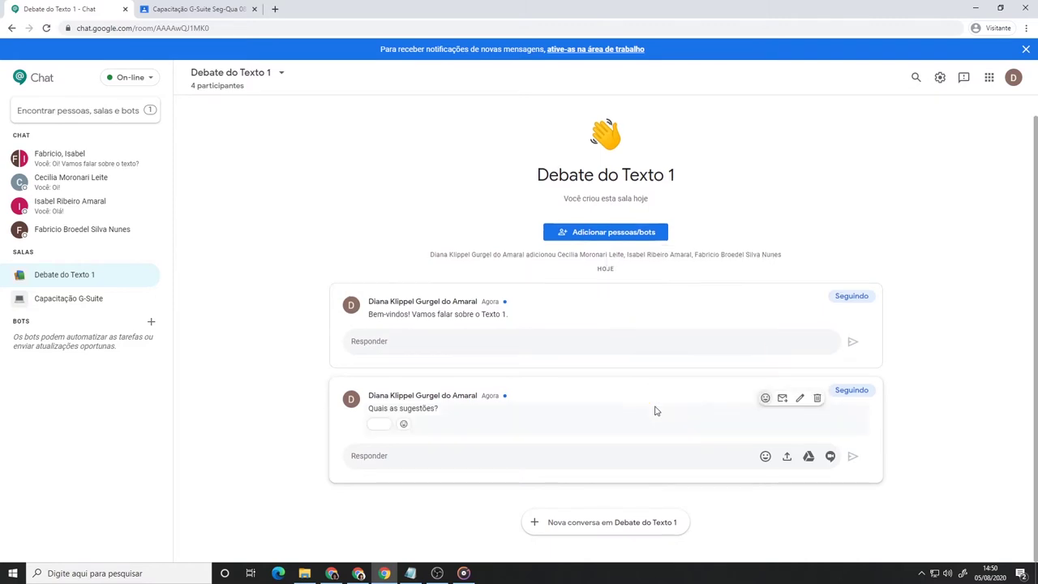
Edit the second conversation's message to read "Quais as sugestões de filmes?" and save the update
{"action": "left_click", "coordinate": [800, 398]}
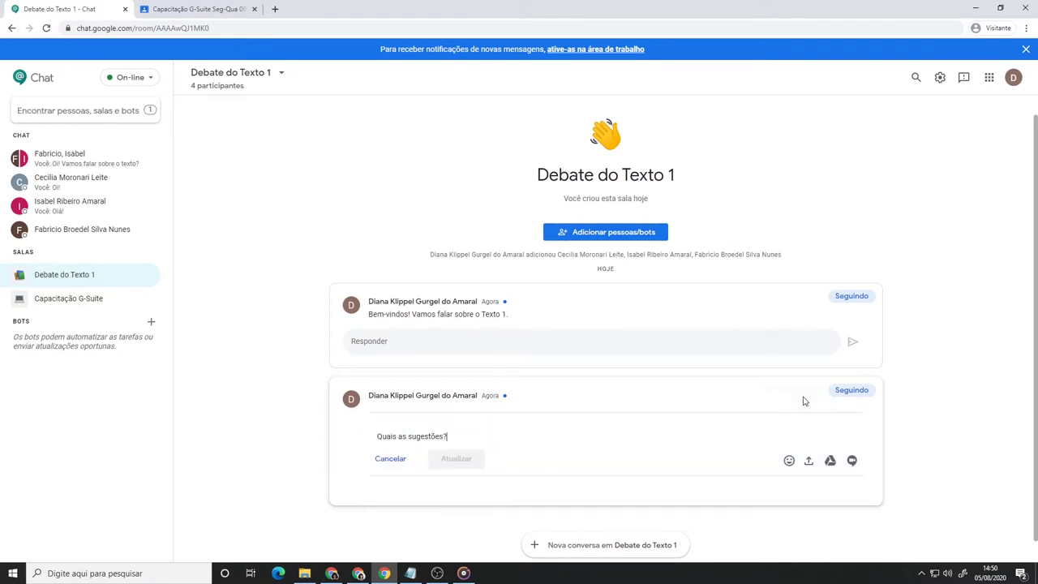
{"action": "key", "text": "BackSpace"}
{"action": "type", "text": "de filmes"}
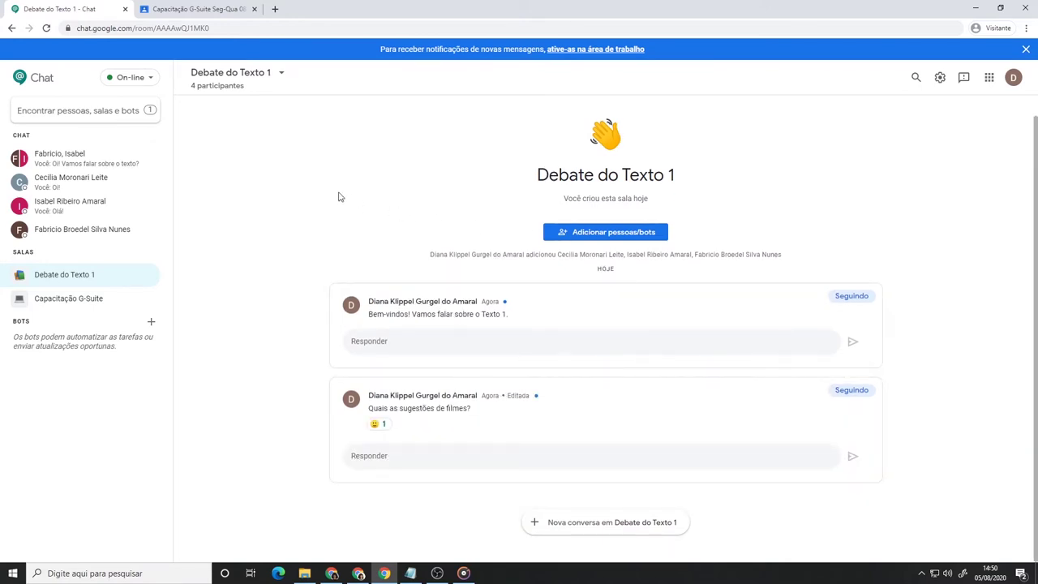
Review the room's participant list, including one member's options and the form for adding people, without changing the membership
{"action": "left_click", "coordinate": [281, 77]}
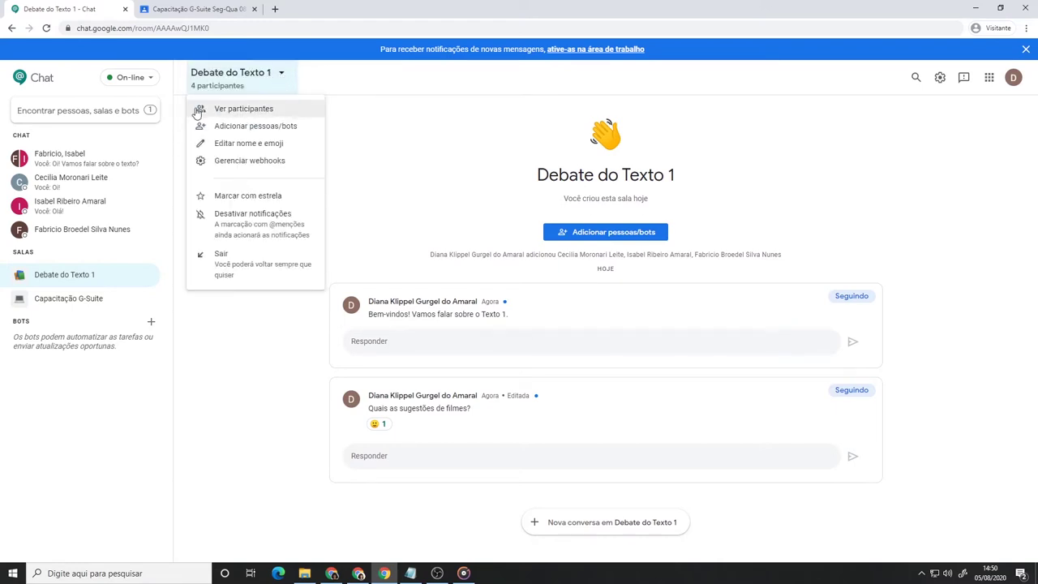
{"action": "left_click", "coordinate": [280, 107]}
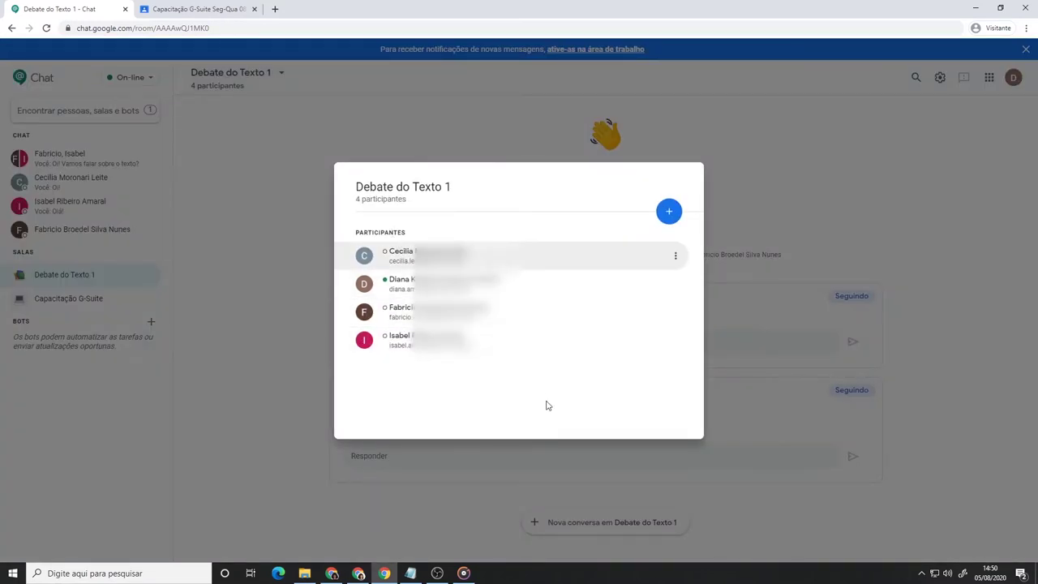
{"action": "left_click", "coordinate": [675, 256]}
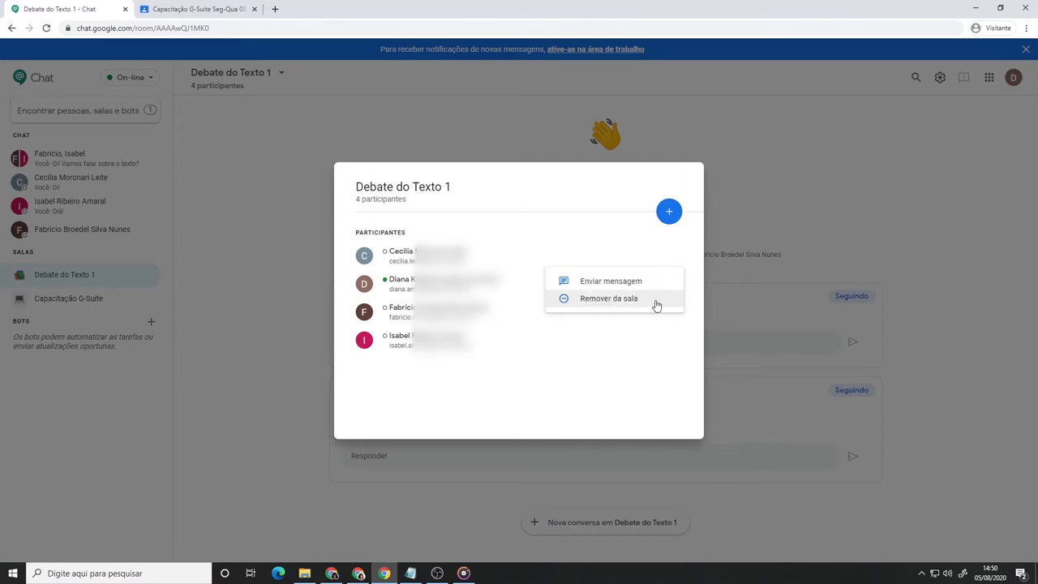
{"action": "left_click", "coordinate": [685, 302]}
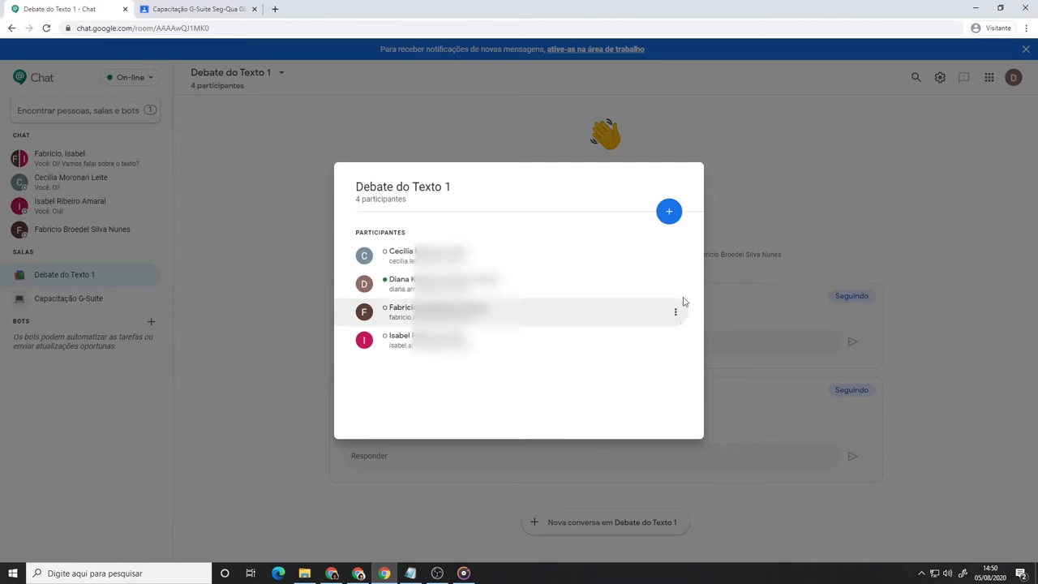
{"action": "left_click", "coordinate": [670, 213]}
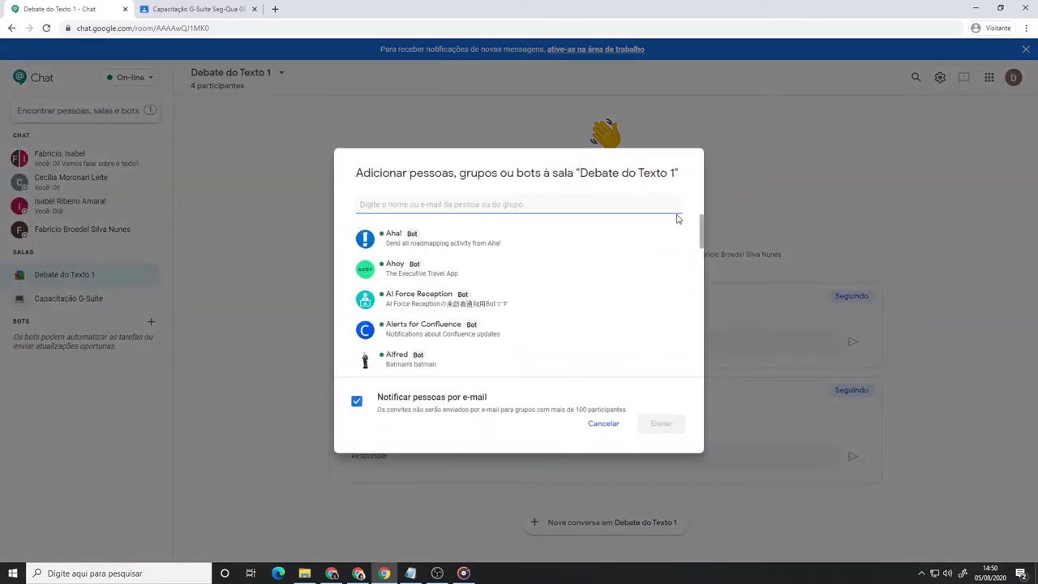
{"action": "left_click", "coordinate": [604, 423]}
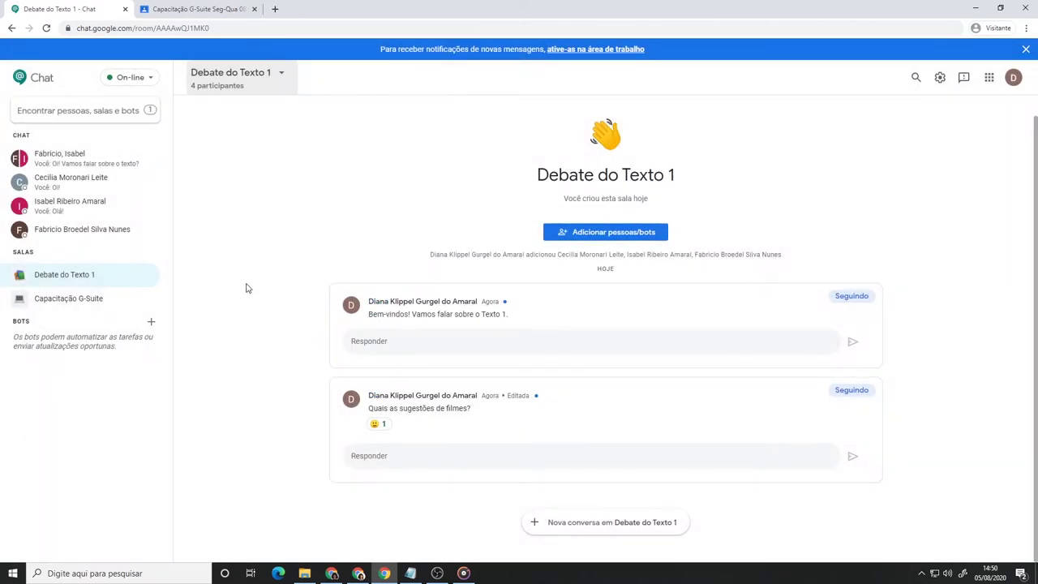
Open the name and emoji settings of "Debate do Texto 1" and close them without changes
{"action": "left_click", "coordinate": [282, 74]}
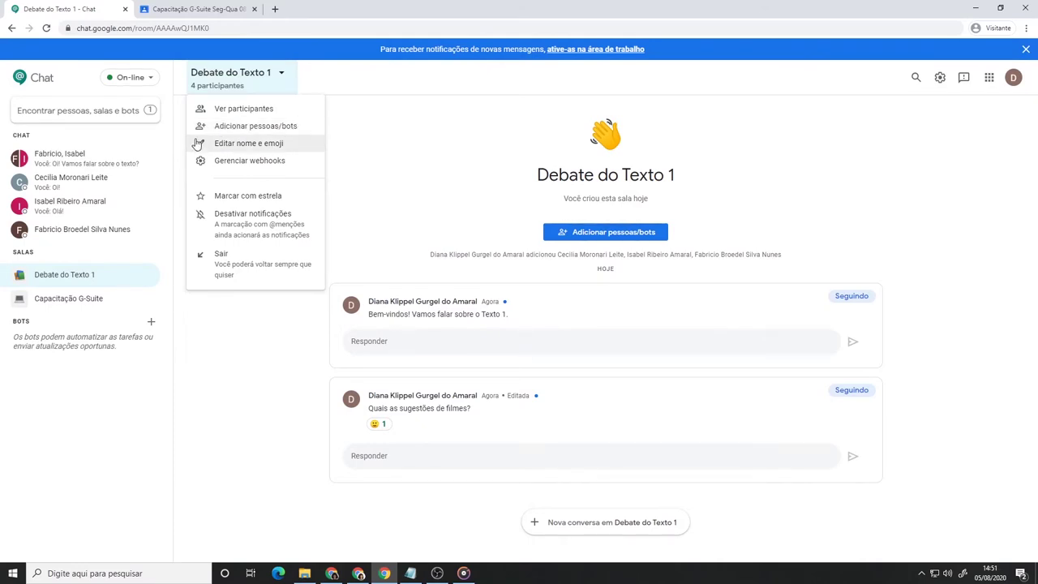
{"action": "left_click", "coordinate": [248, 143]}
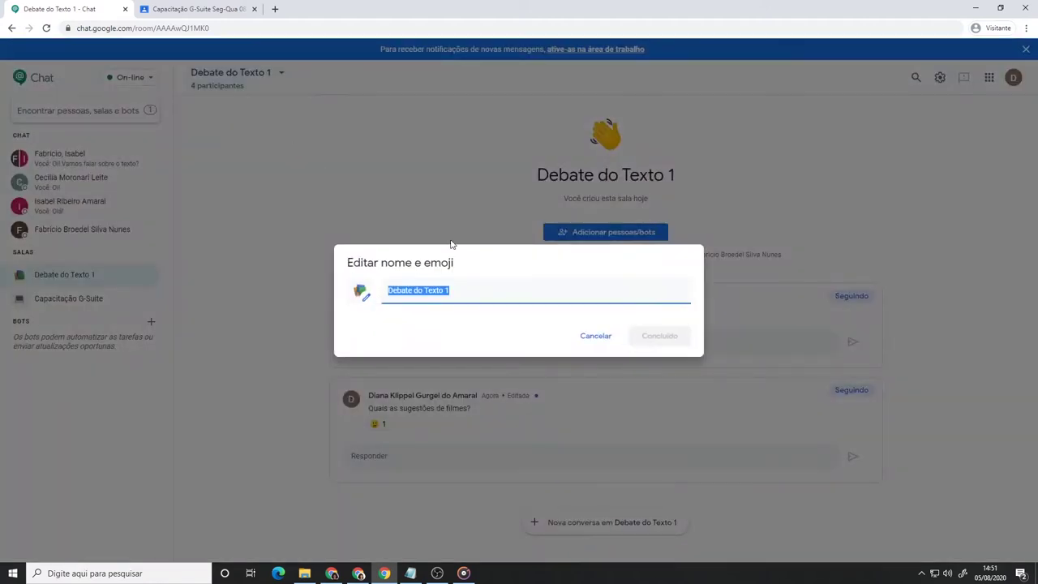
{"action": "left_click", "coordinate": [603, 342]}
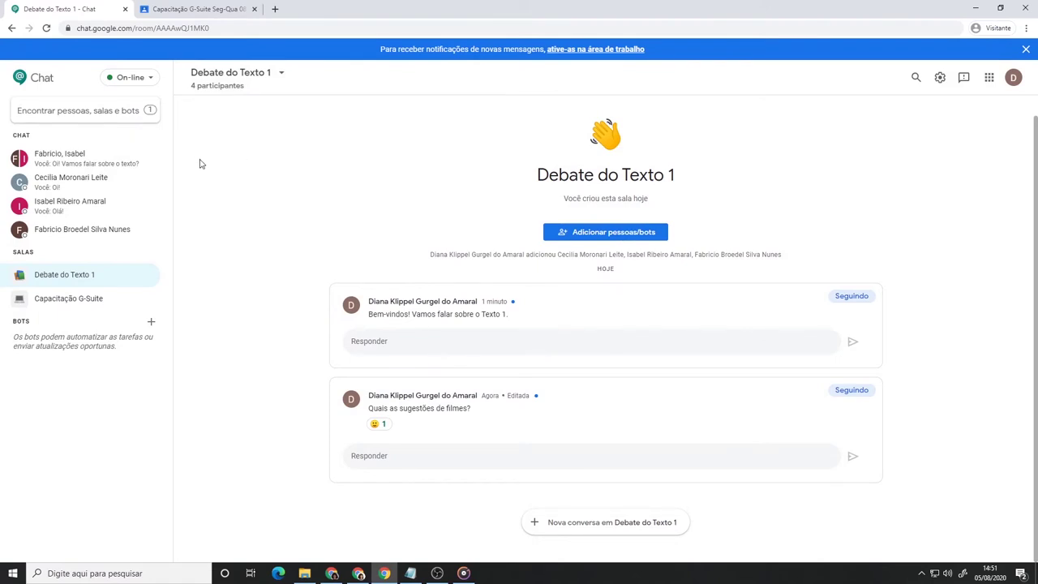
Browse the available rooms and preview the conversations in "Sala de Debate do Texto 1"
{"action": "left_click", "coordinate": [144, 111]}
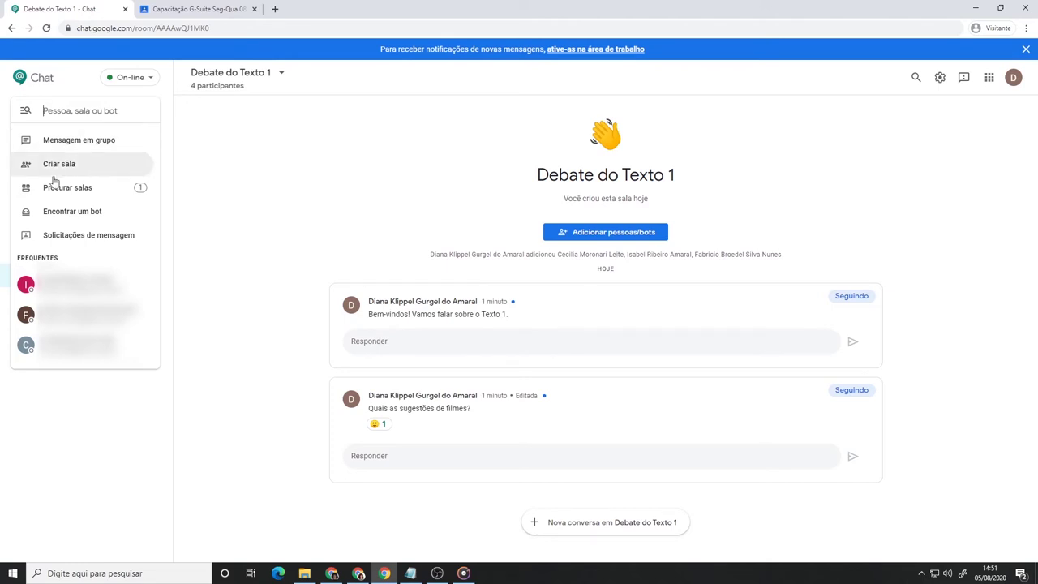
{"action": "left_click", "coordinate": [115, 190]}
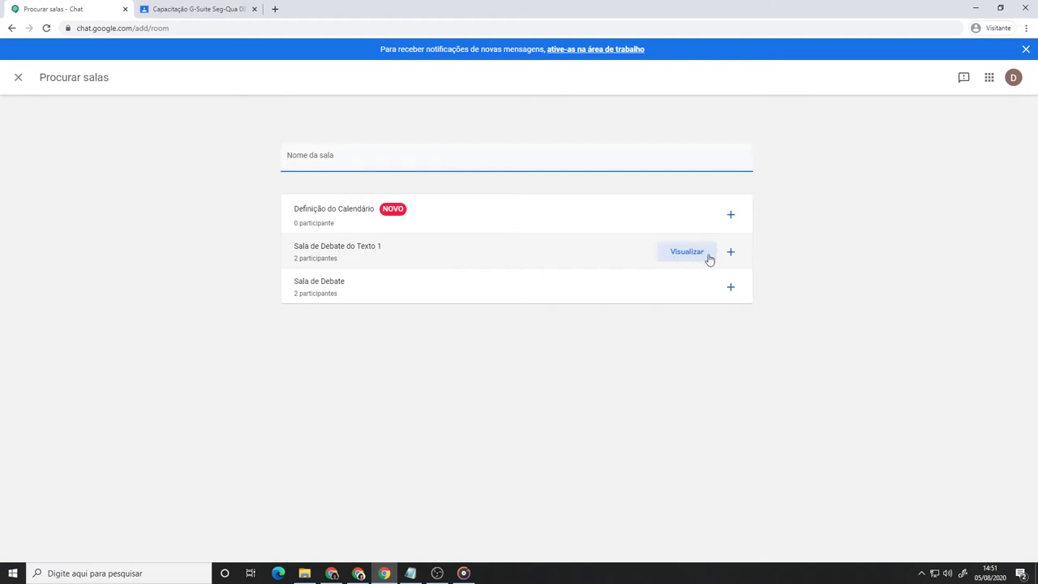
{"action": "left_click", "coordinate": [709, 258]}
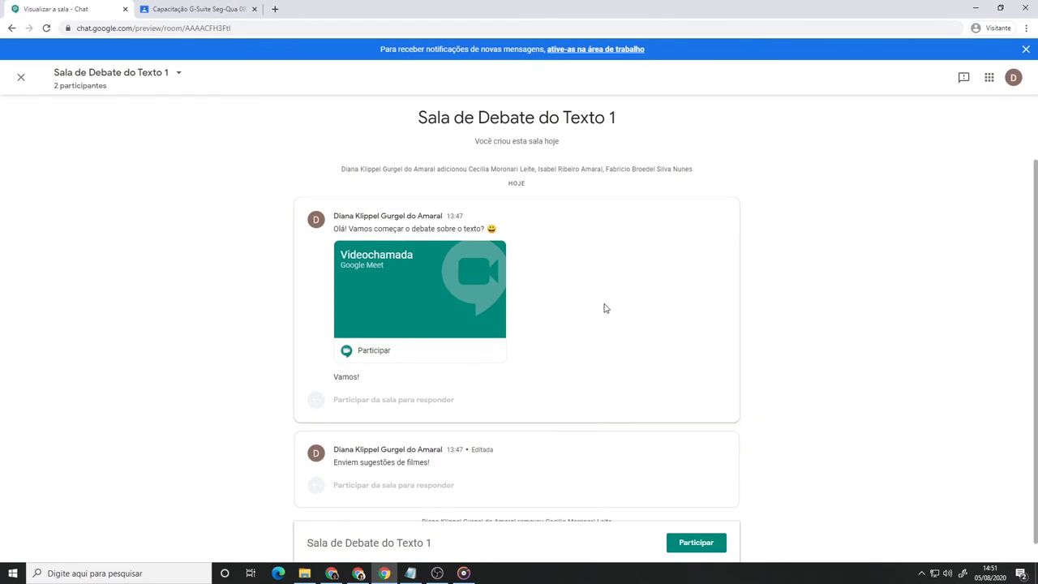
{"action": "scroll", "coordinate": [605, 306], "scroll_direction": "down", "scroll_amount": 1}
{"action": "scroll", "coordinate": [508, 473], "scroll_direction": "up", "scroll_amount": 2}
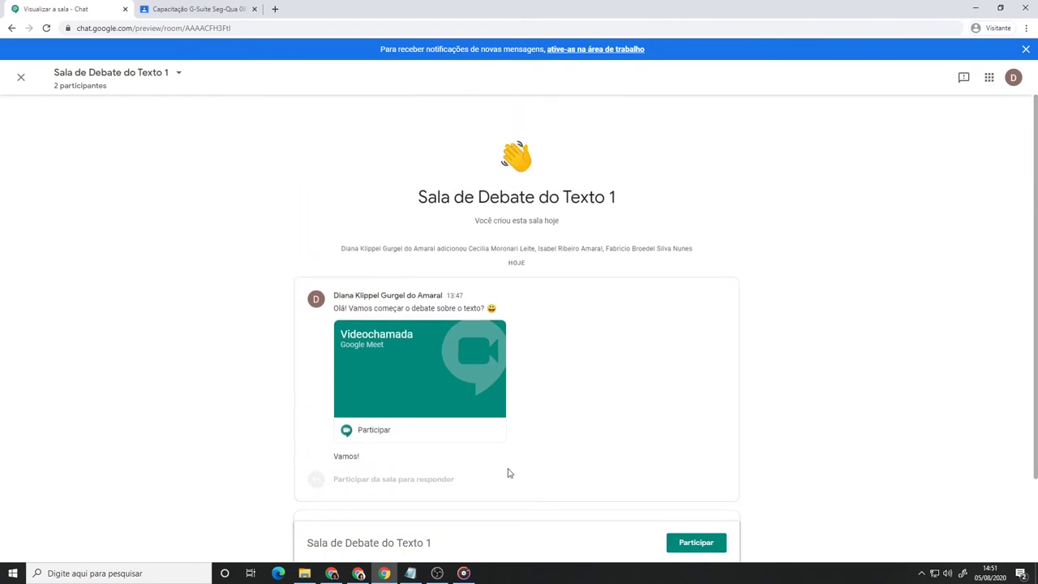
View the participants of the previewed room and check its other room options
{"action": "left_click", "coordinate": [166, 83]}
{"action": "left_click", "coordinate": [99, 110]}
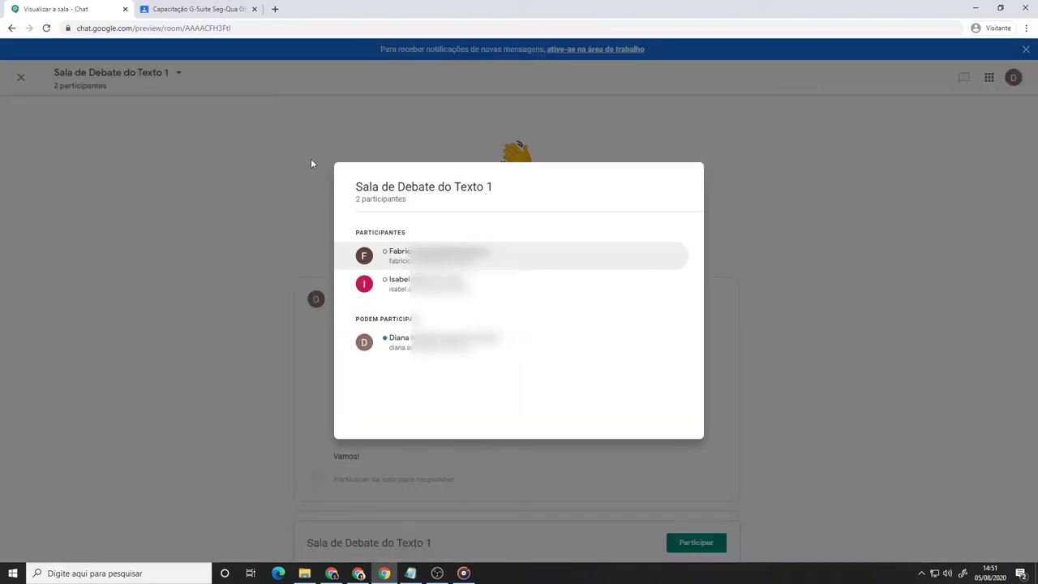
{"action": "left_click", "coordinate": [225, 151]}
{"action": "left_click", "coordinate": [180, 78]}
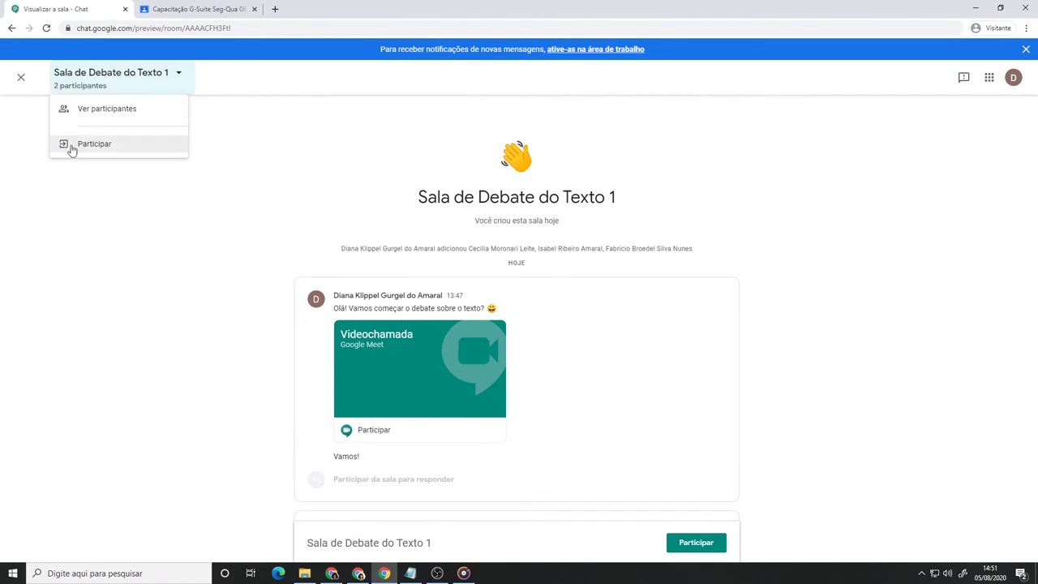
Close the preview and join "Sala de Debate do Texto 1" from the list of available rooms
{"action": "left_click", "coordinate": [22, 82]}
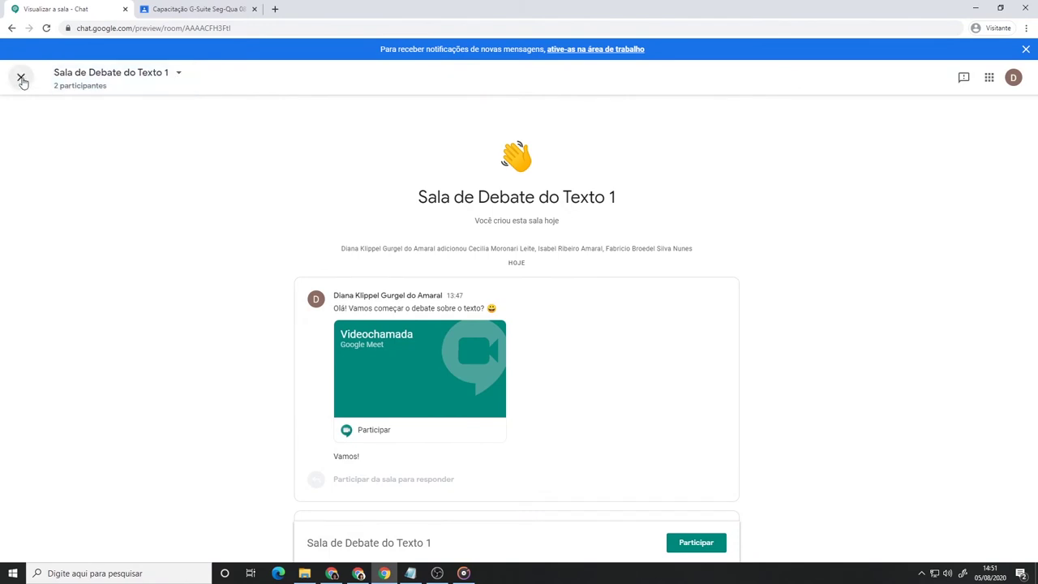
{"action": "left_click", "coordinate": [22, 80]}
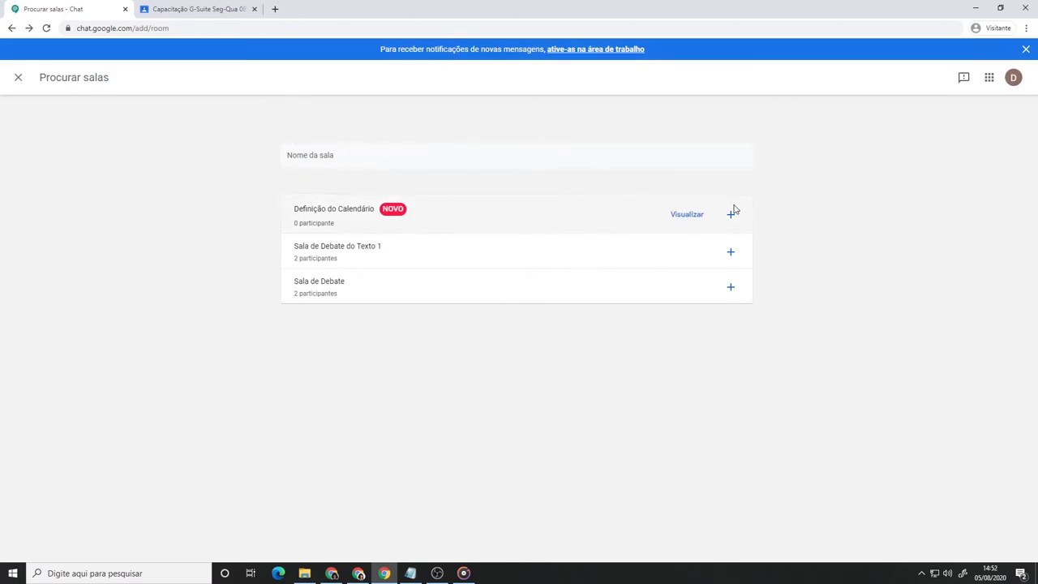
{"action": "left_click", "coordinate": [733, 259]}
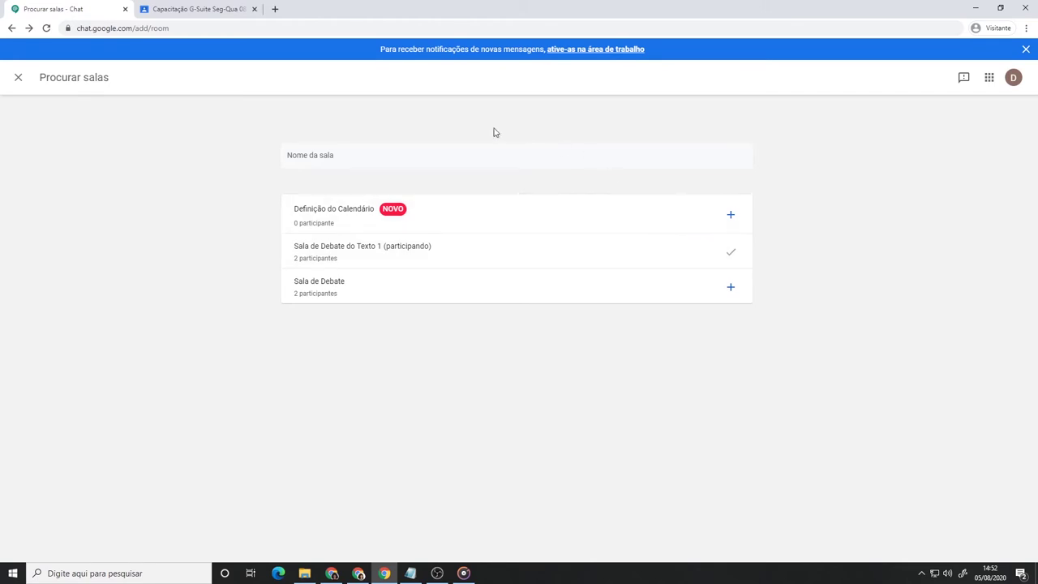
Search the available rooms by name for "Defini"
{"action": "left_click", "coordinate": [438, 157]}
{"action": "type", "text": "De"}
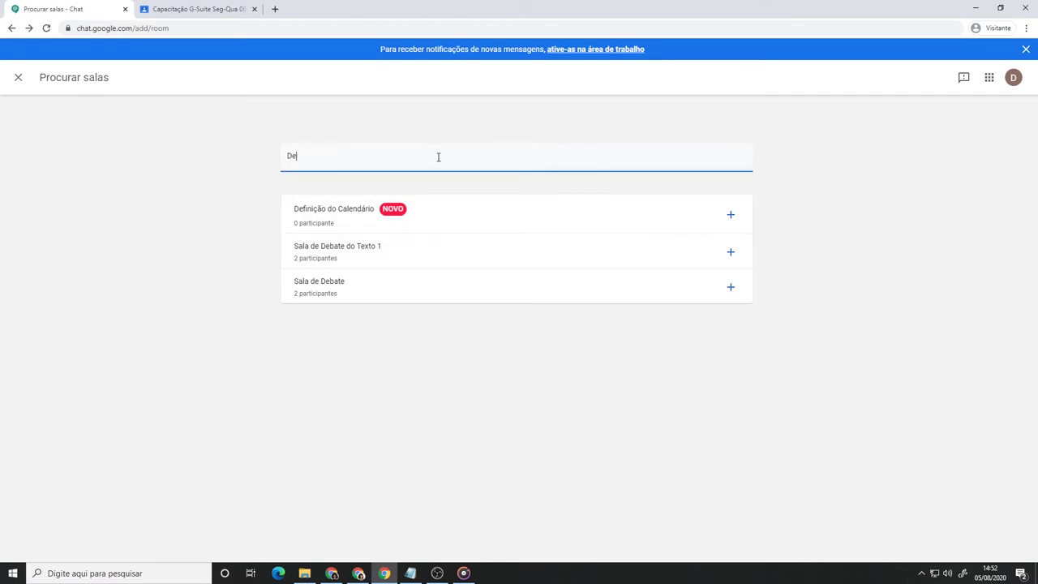
{"action": "type", "text": "fini"}
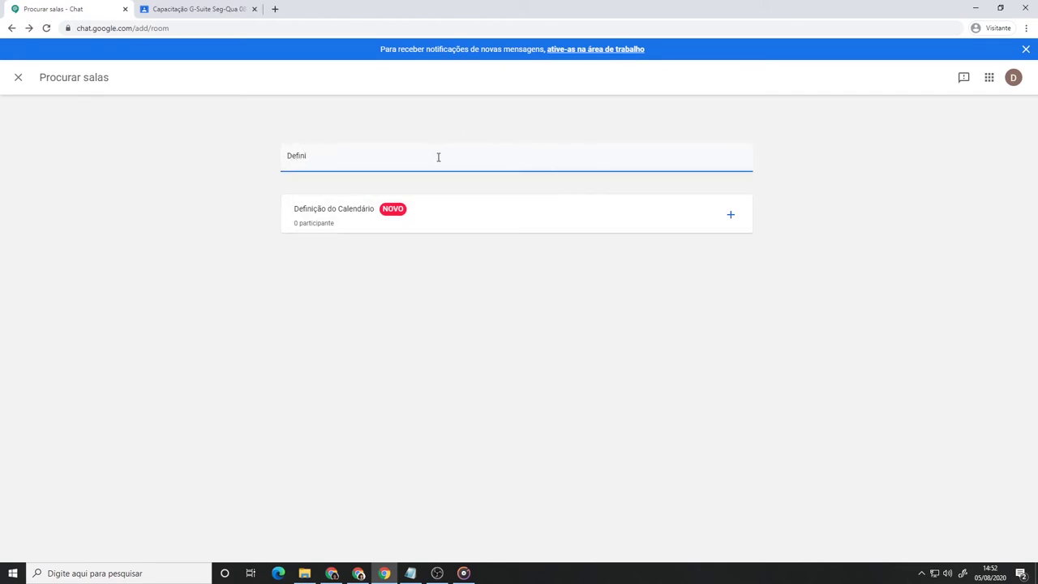
{"action": "mouse_move", "coordinate": [289, 211]}
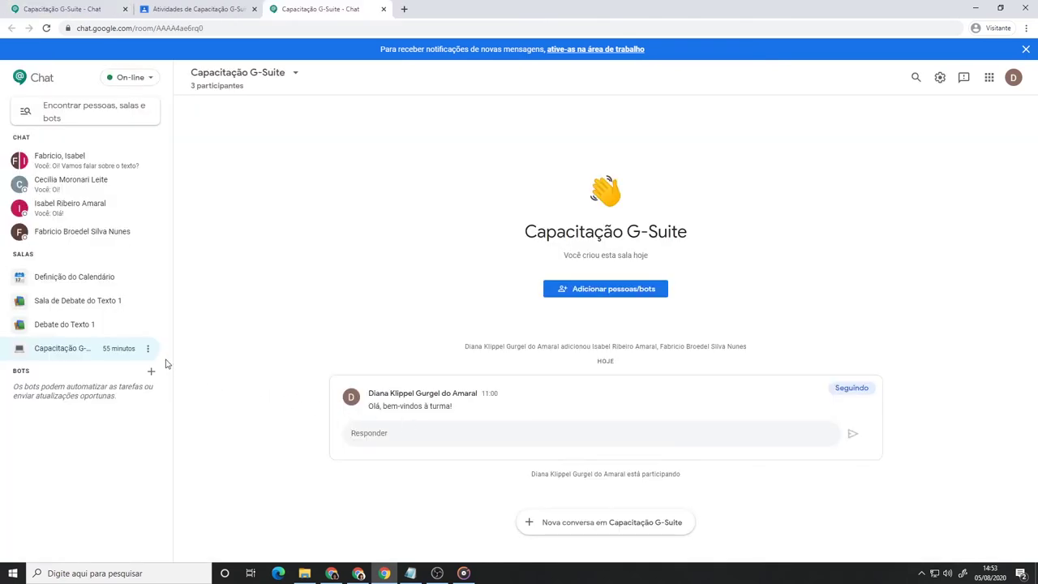
Star the two-contact group conversation and the room "Capacitação G-Suite"
{"action": "mouse_move", "coordinate": [155, 193]}
{"action": "mouse_move", "coordinate": [147, 163]}
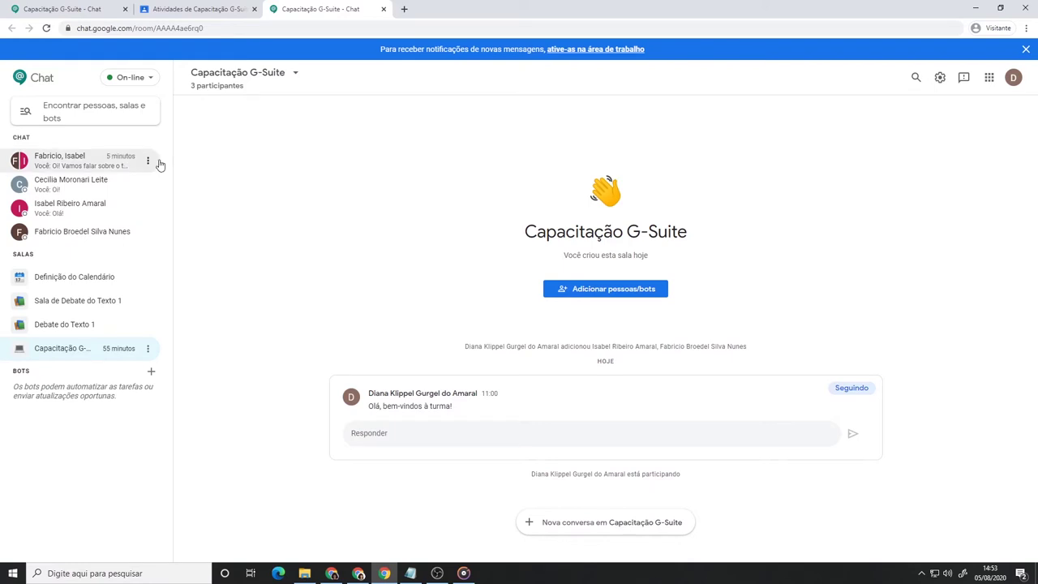
{"action": "left_click", "coordinate": [148, 163]}
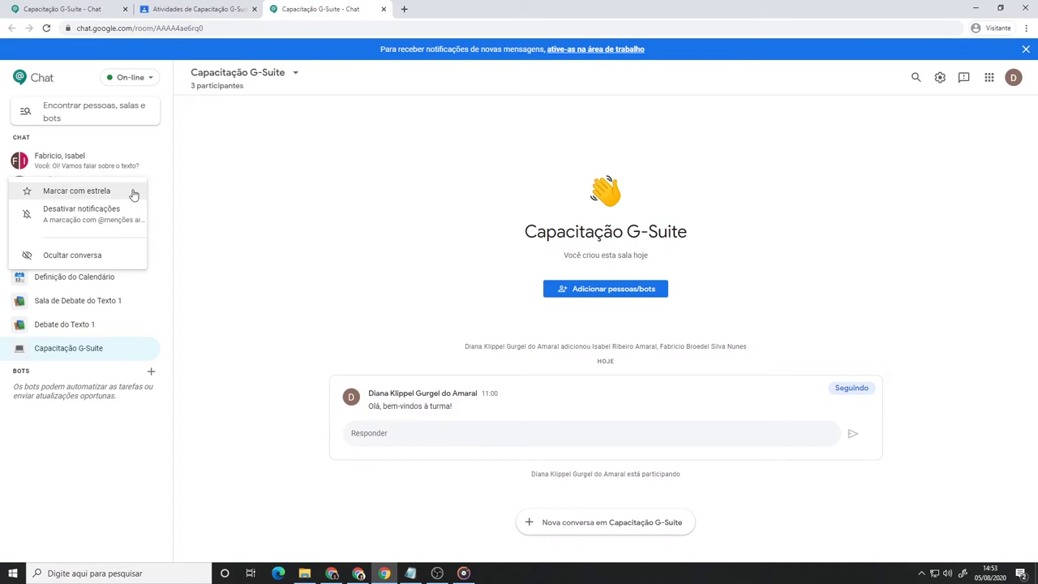
{"action": "left_click", "coordinate": [134, 195]}
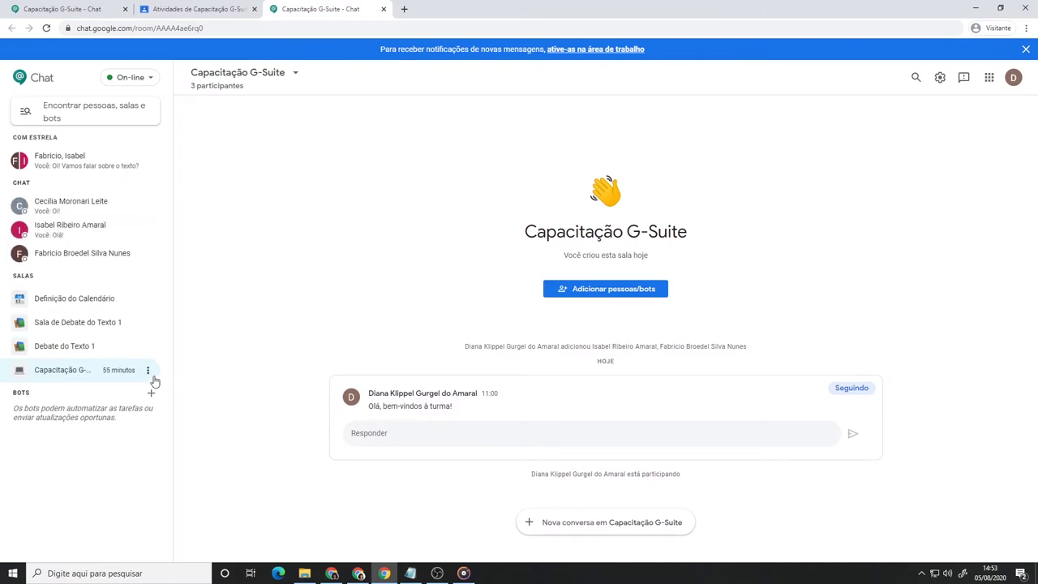
{"action": "left_click", "coordinate": [148, 373]}
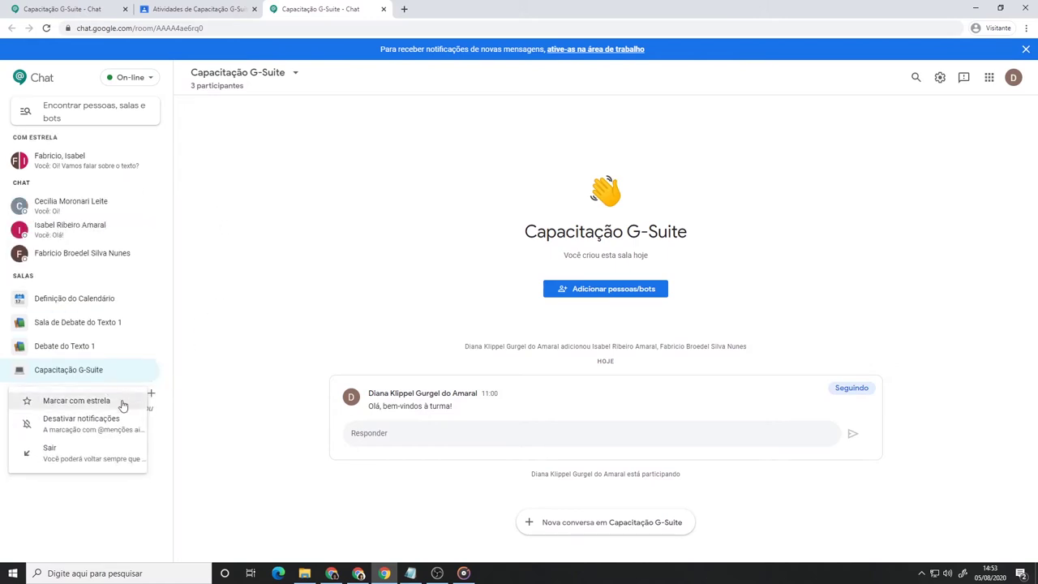
{"action": "left_click", "coordinate": [120, 403]}
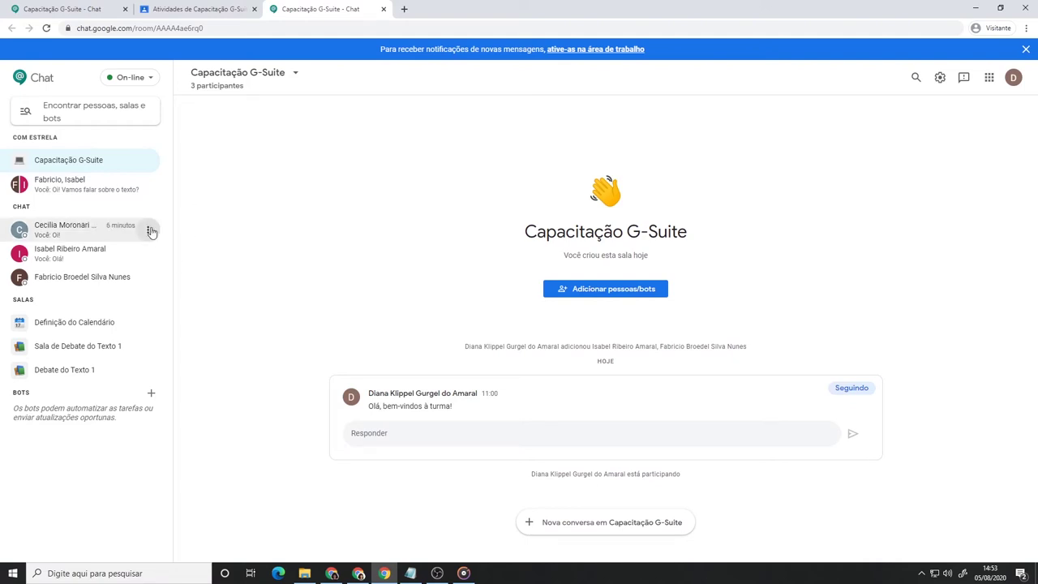
Turn off notifications for the first direct chat and hide the last direct chat in the list
{"action": "left_click", "coordinate": [149, 231]}
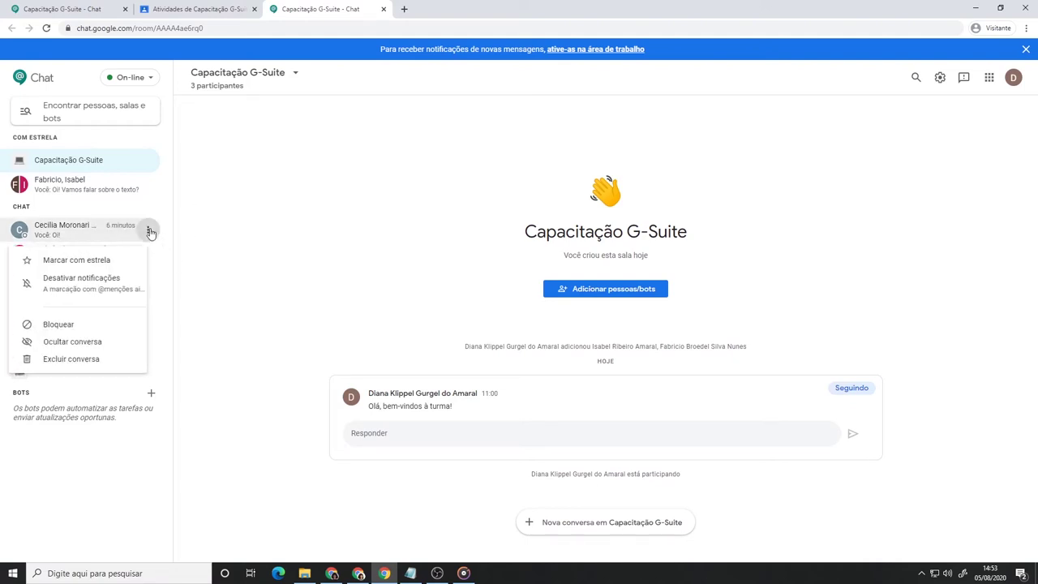
{"action": "left_click", "coordinate": [135, 290]}
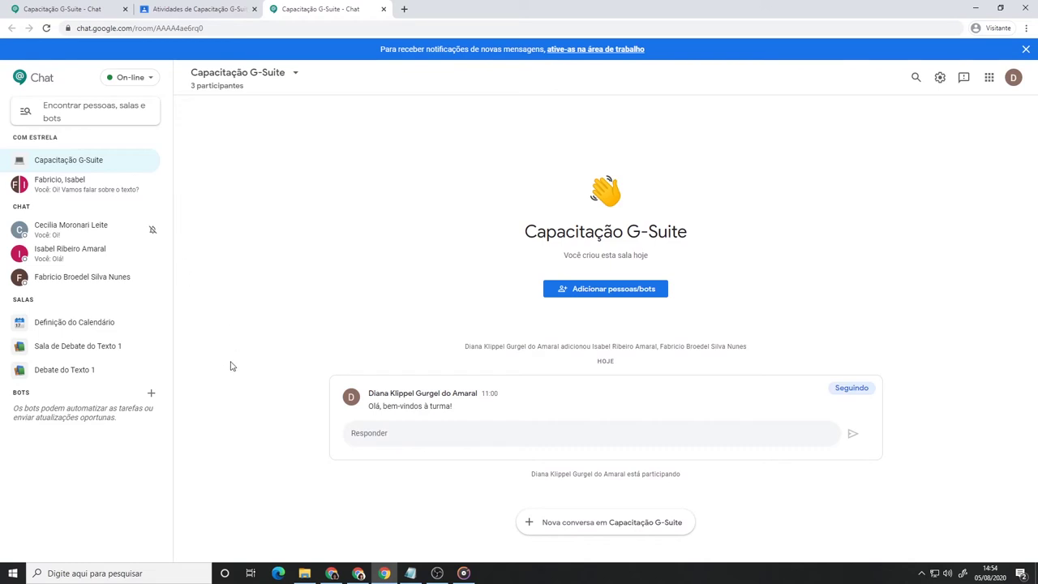
{"action": "left_click", "coordinate": [148, 283]}
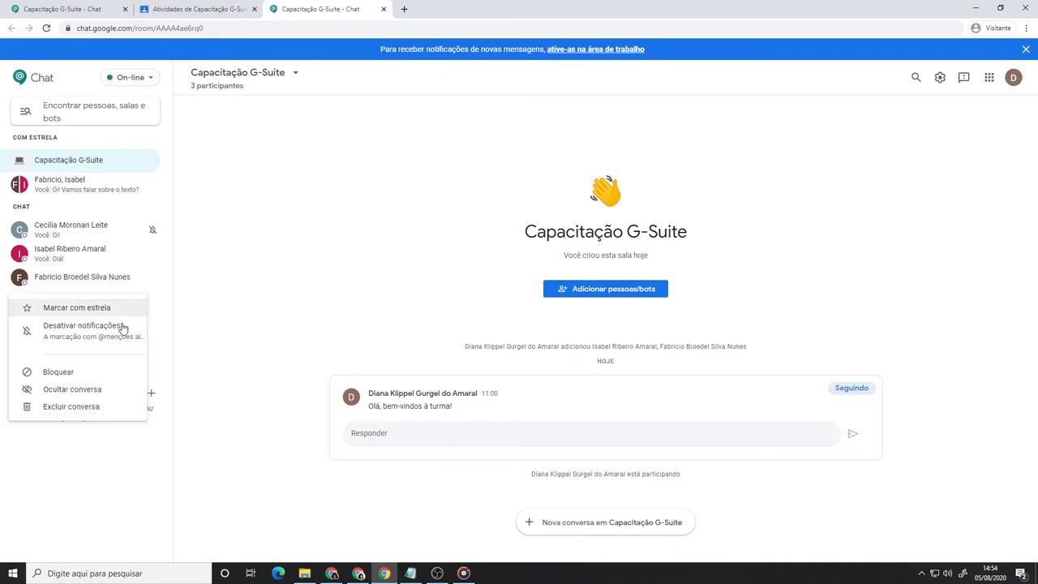
{"action": "left_click", "coordinate": [102, 396]}
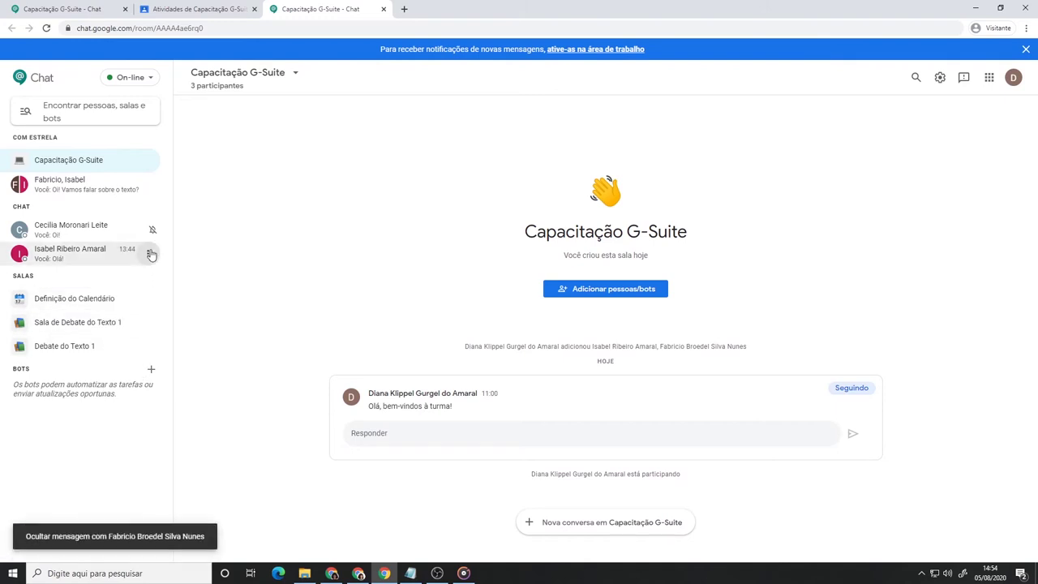
{"action": "left_click", "coordinate": [150, 254]}
{"action": "left_click", "coordinate": [91, 381]}
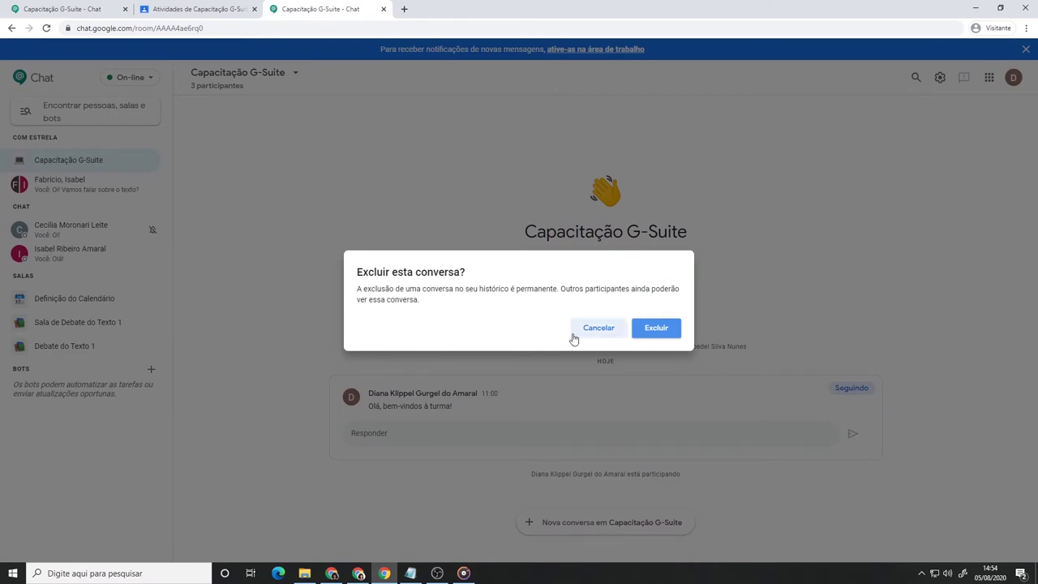
{"action": "left_click", "coordinate": [621, 331]}
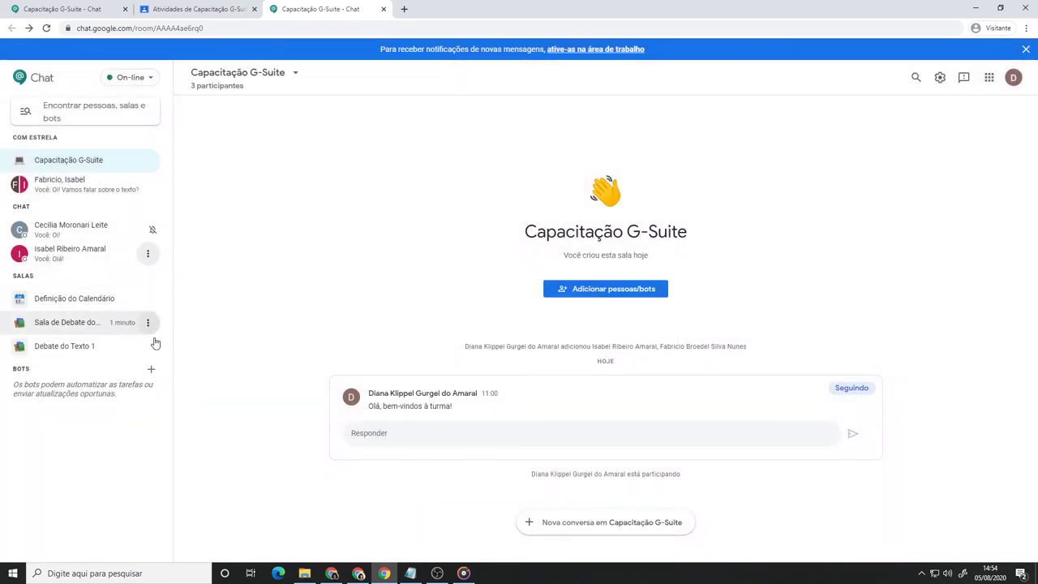
Leave the room "Debate do Texto 1" and confirm leaving
{"action": "left_click", "coordinate": [150, 348]}
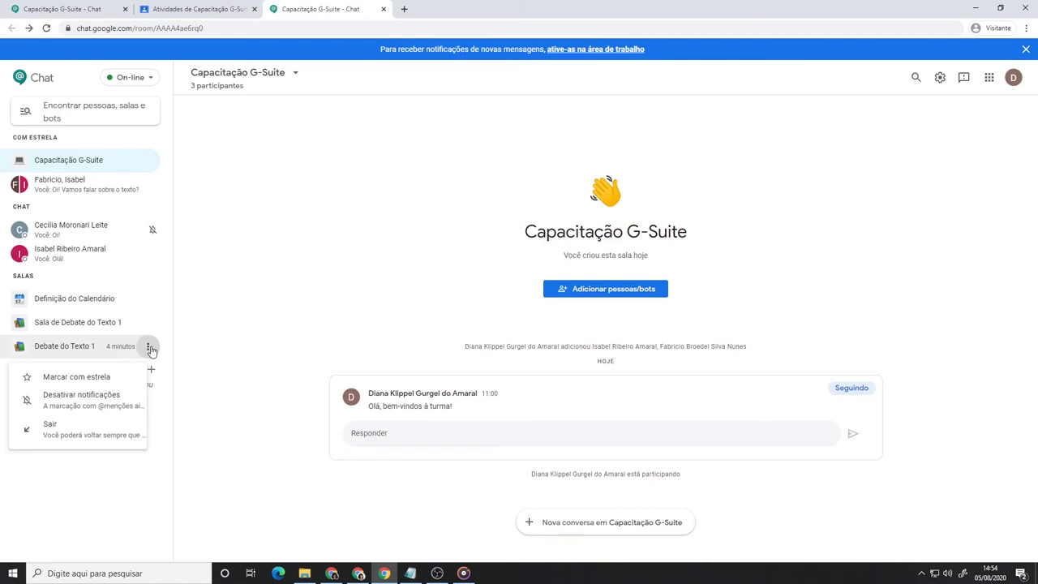
{"action": "left_click", "coordinate": [123, 431]}
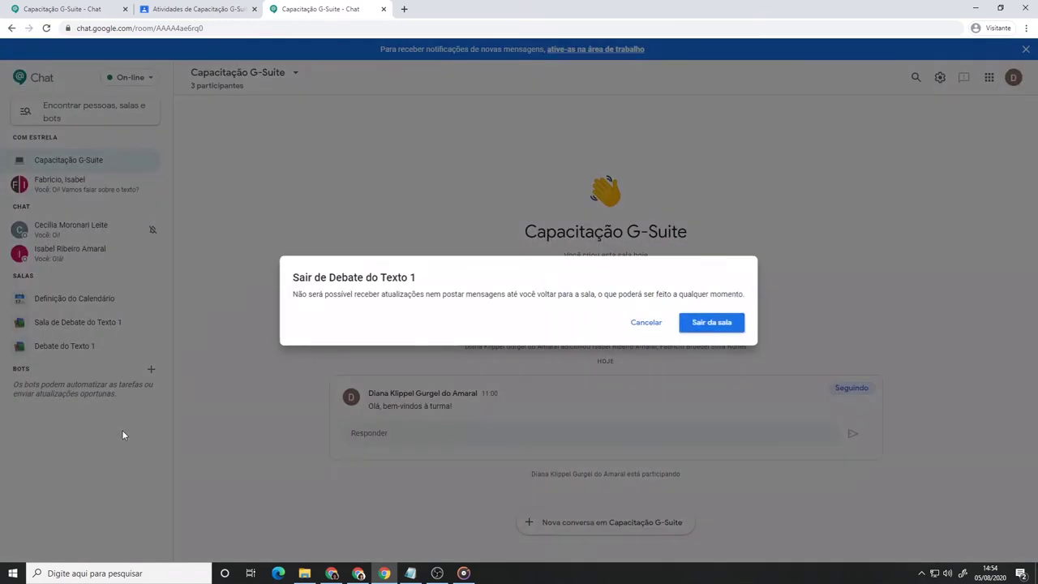
{"action": "left_click", "coordinate": [712, 323]}
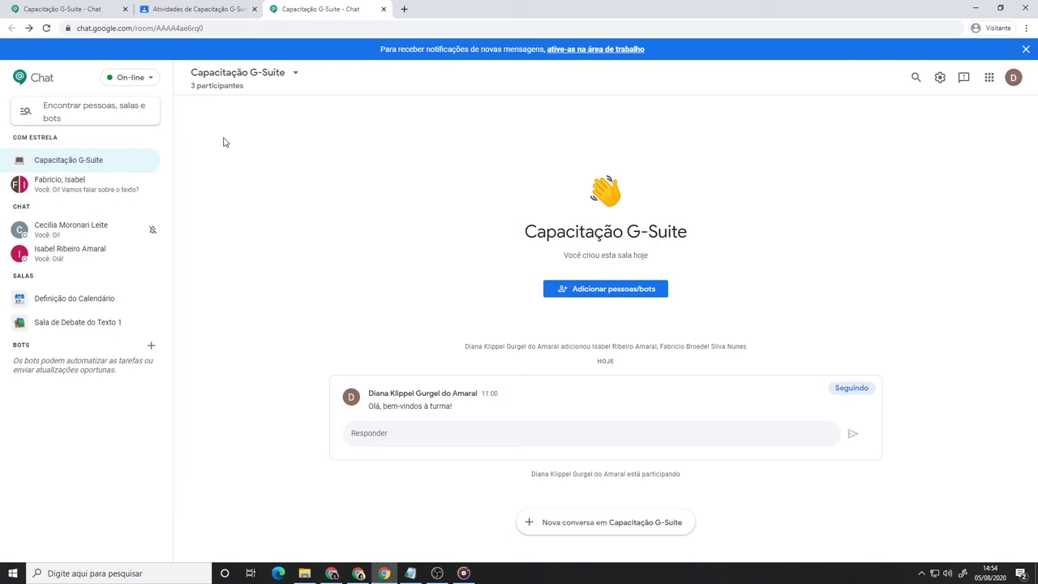
Browse the available rooms, join "Sala de Debate" and return to the conversation view
{"action": "left_click", "coordinate": [146, 111]}
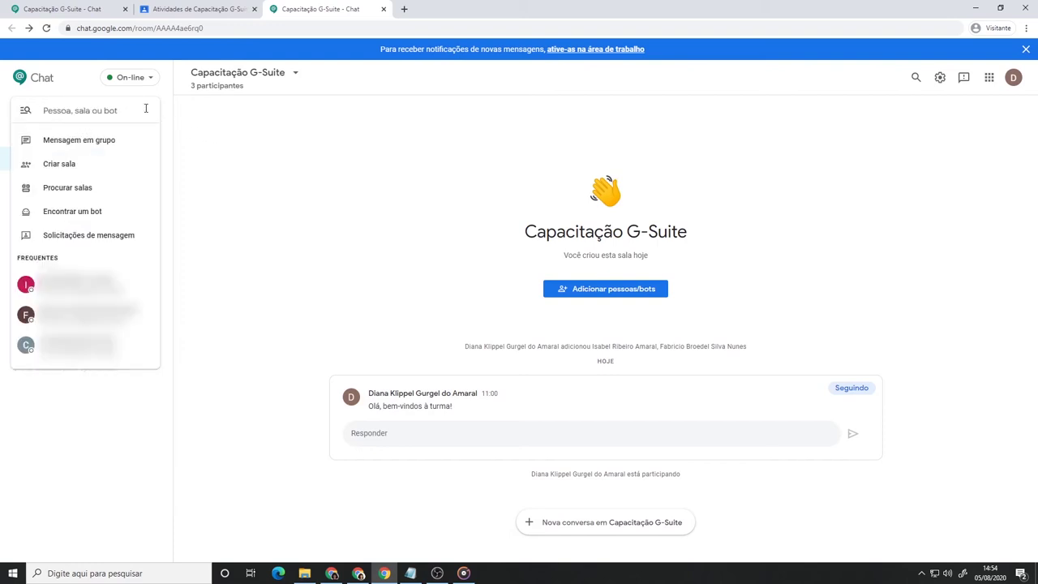
{"action": "left_click", "coordinate": [88, 191]}
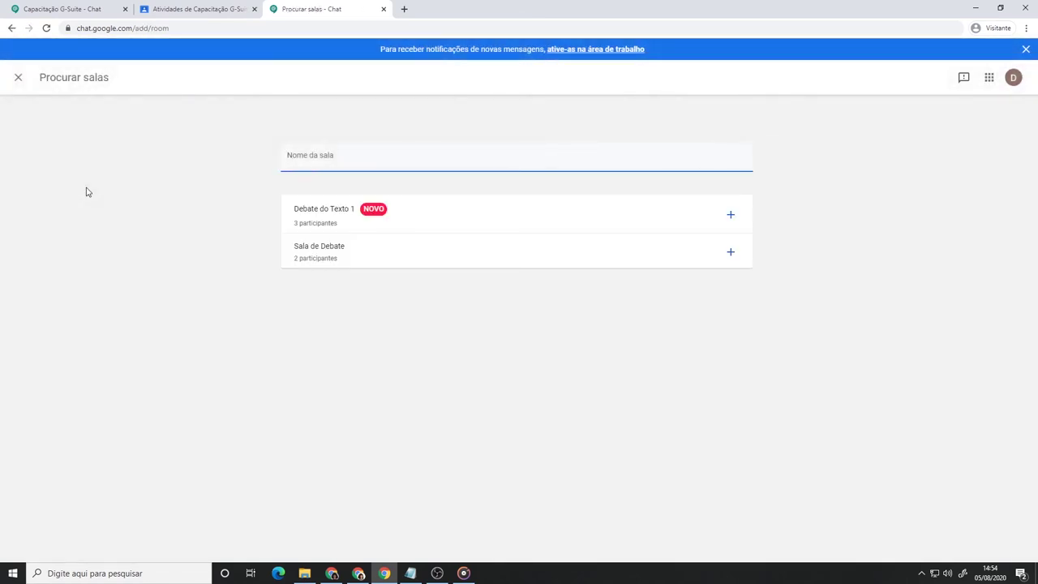
{"action": "mouse_move", "coordinate": [420, 257]}
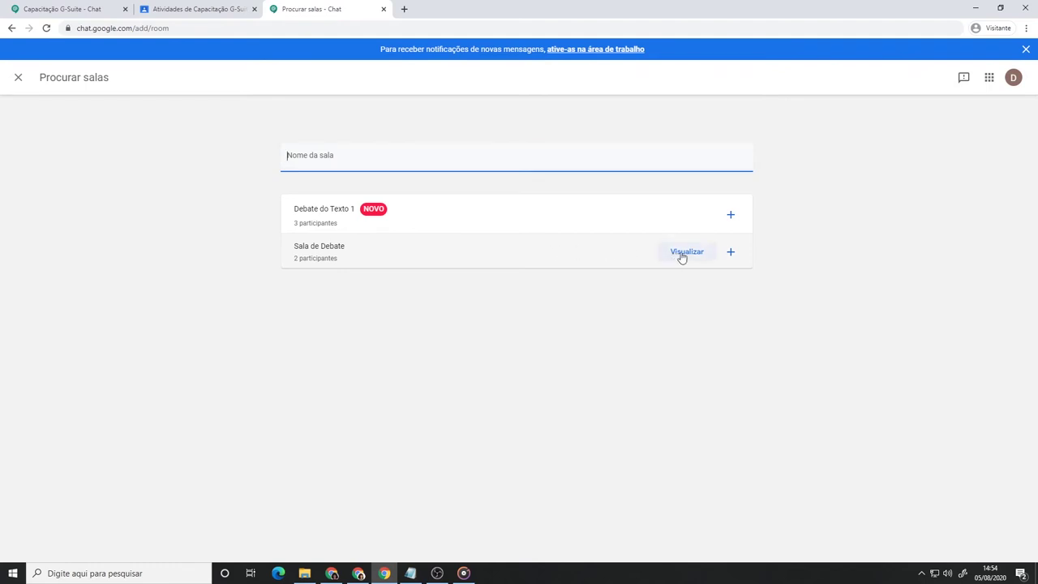
{"action": "left_click", "coordinate": [731, 254]}
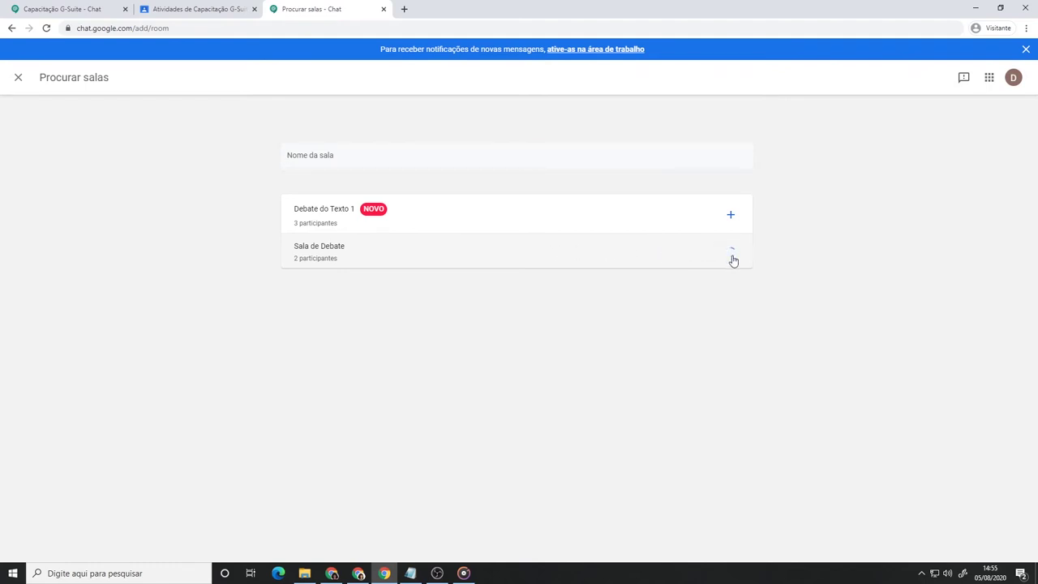
{"action": "left_click", "coordinate": [18, 77]}
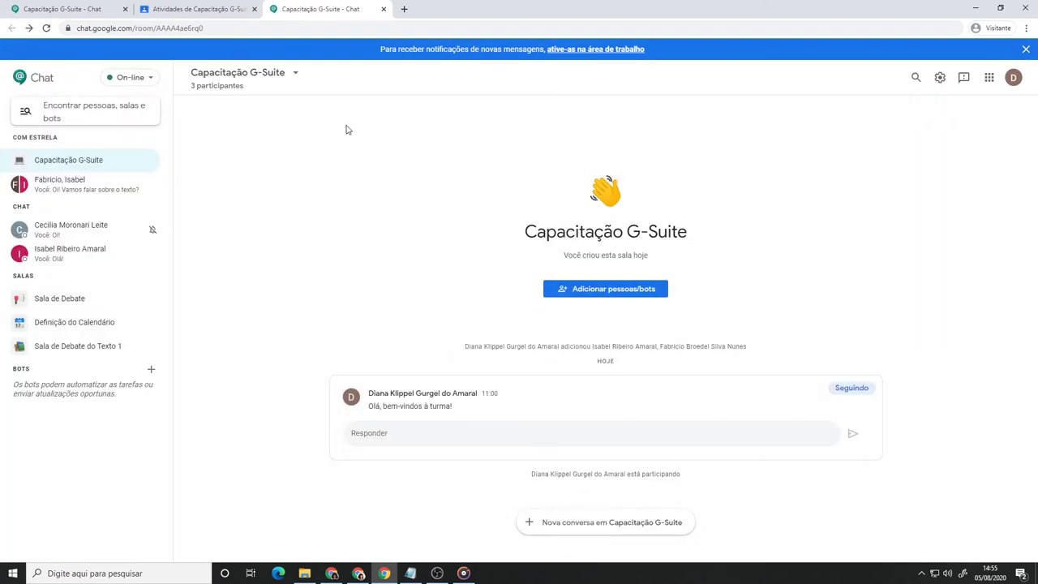
Search messages for "Filmes", looking first in "Sala de Debate do Texto 1" and then across all rooms and direct messages
{"action": "left_click", "coordinate": [925, 82]}
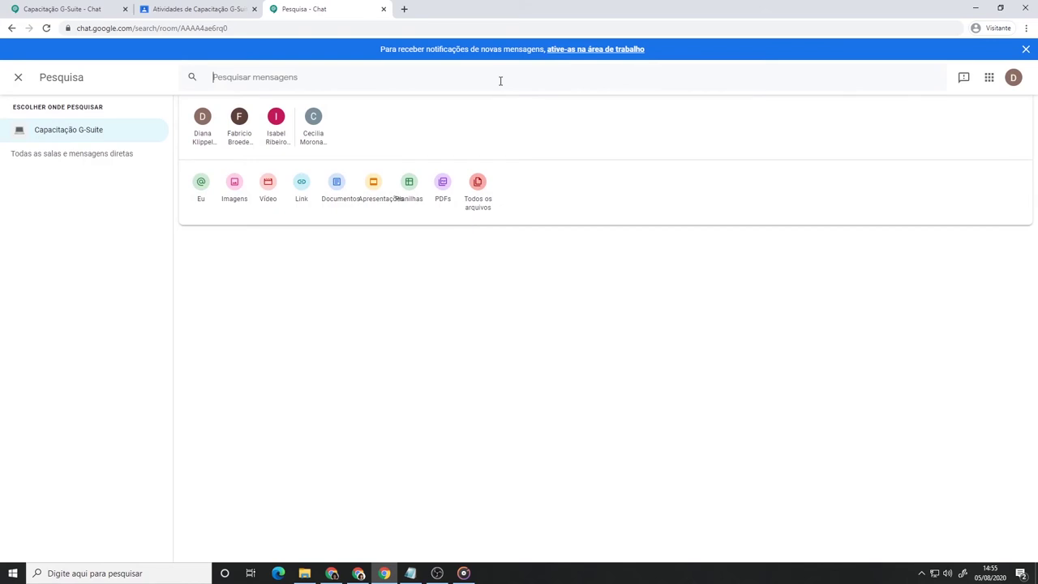
{"action": "type", "text": "Filmes"}
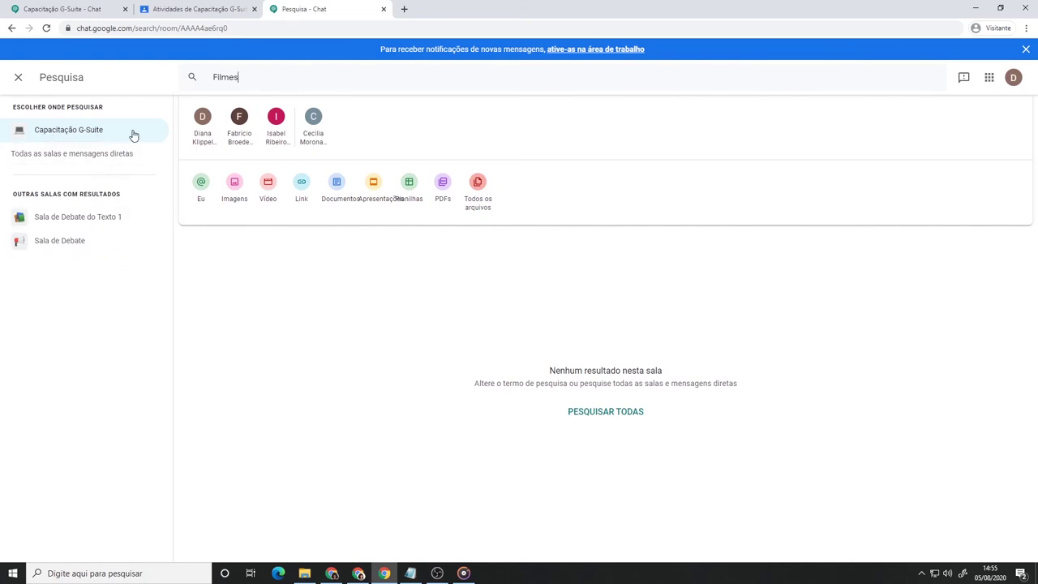
{"action": "left_click", "coordinate": [94, 222]}
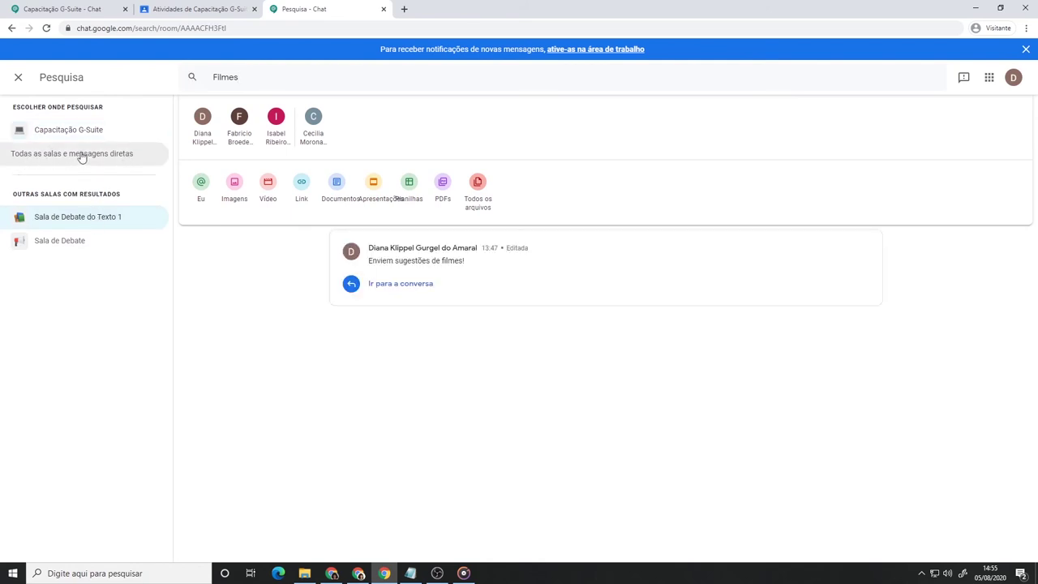
{"action": "left_click", "coordinate": [142, 154]}
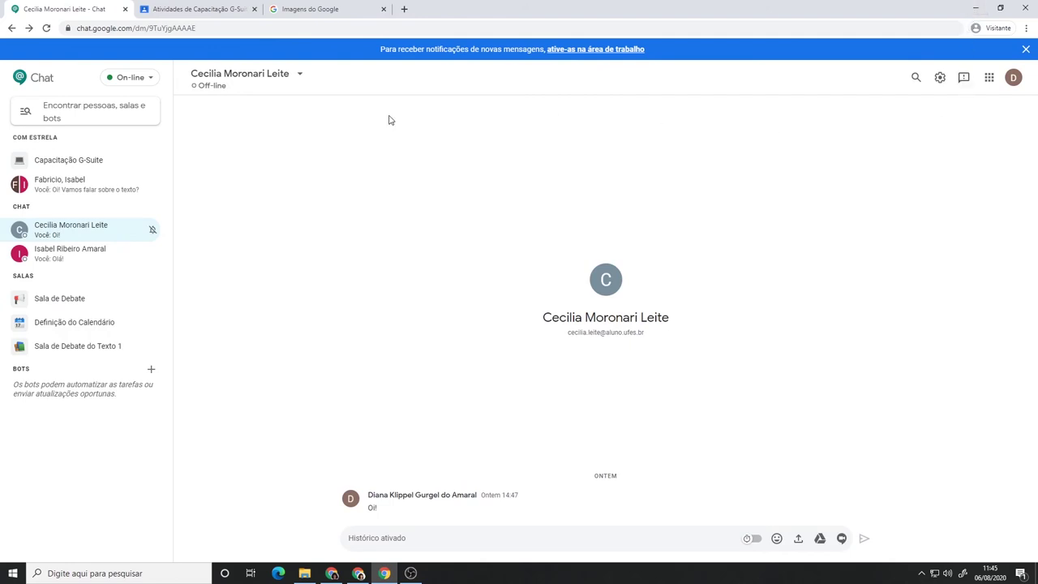
Reply to the welcome message in "Capacitação G-Suite" with "Segue o texto!" and the attached PDF "O_ART._3o_DA_LEI_DO_AUDIOVISUAL"
{"action": "left_click", "coordinate": [107, 158]}
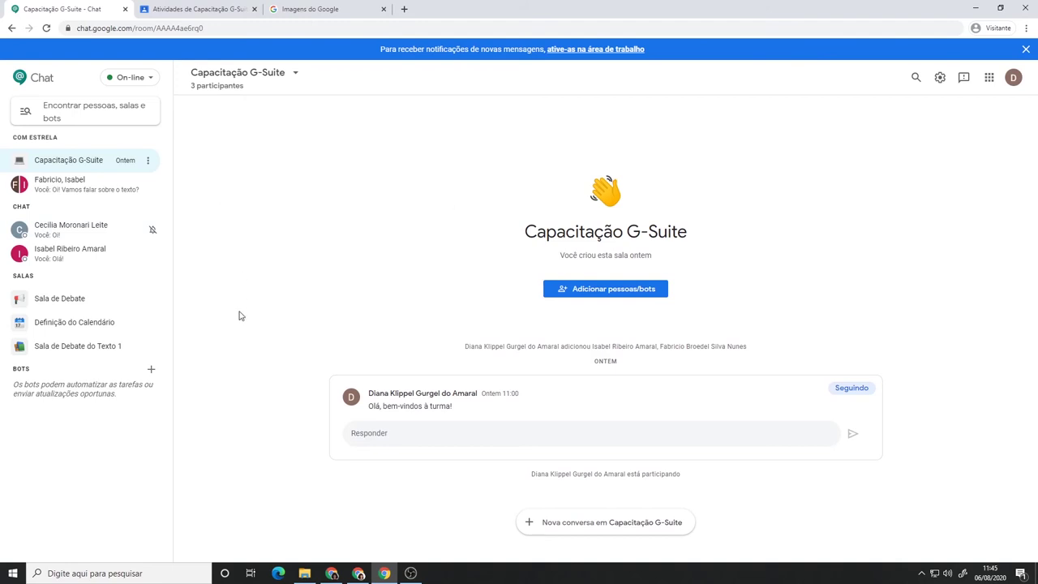
{"action": "left_click", "coordinate": [582, 433]}
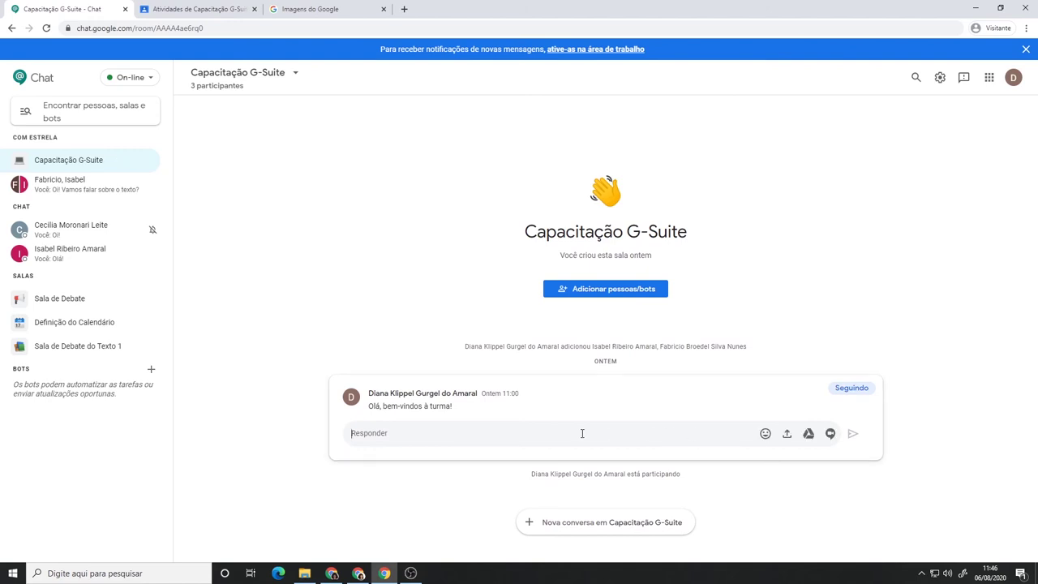
{"action": "left_click", "coordinate": [788, 435]}
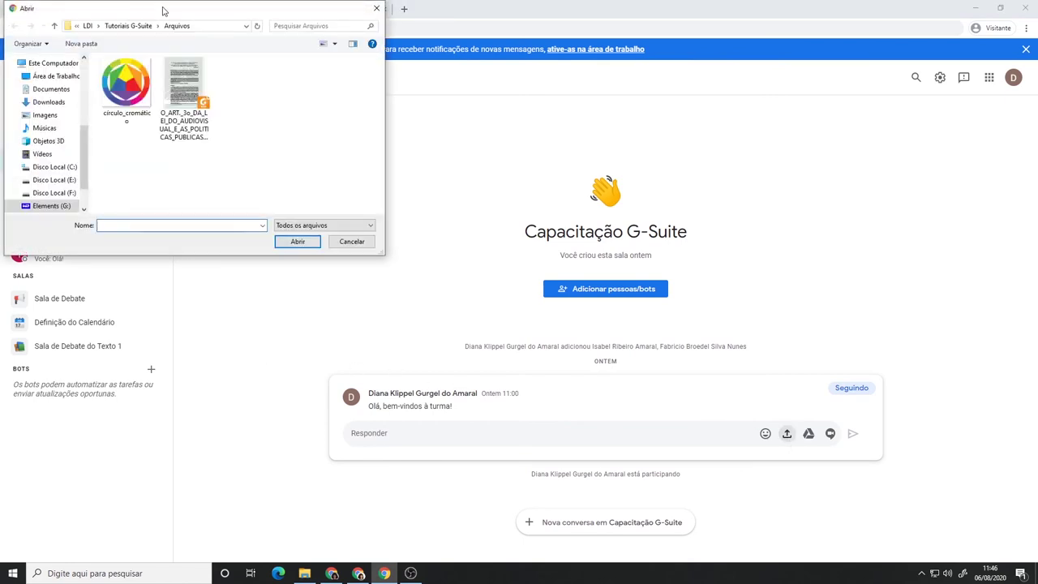
{"action": "left_click_drag", "start_coordinate": [162, 11], "coordinate": [422, 124]}
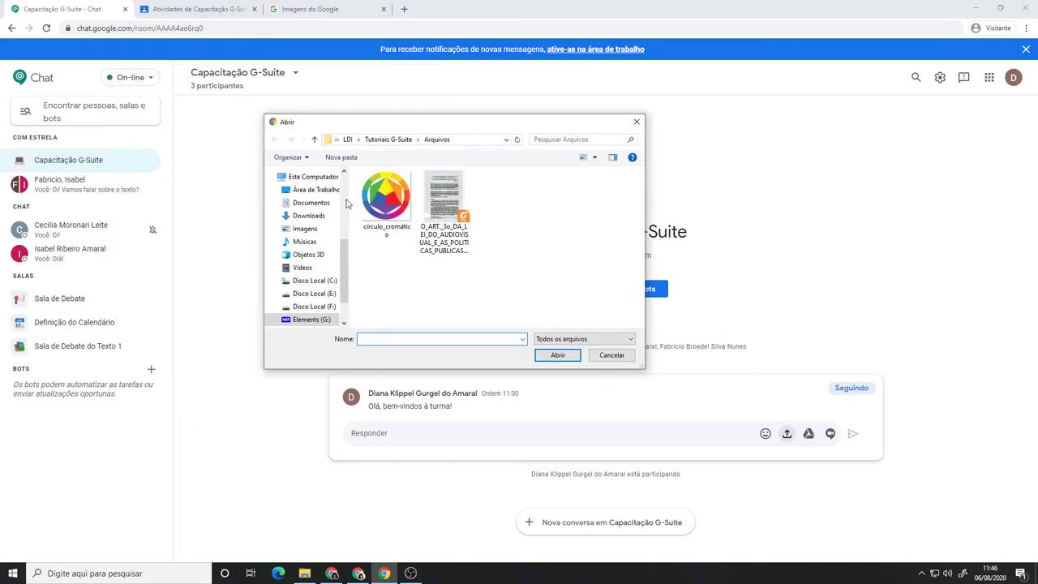
{"action": "mouse_move", "coordinate": [348, 266]}
{"action": "left_mouse_down"}
{"action": "mouse_move", "coordinate": [348, 280]}
{"action": "mouse_move", "coordinate": [348, 258]}
{"action": "left_mouse_up"}
{"action": "left_click", "coordinate": [443, 207]}
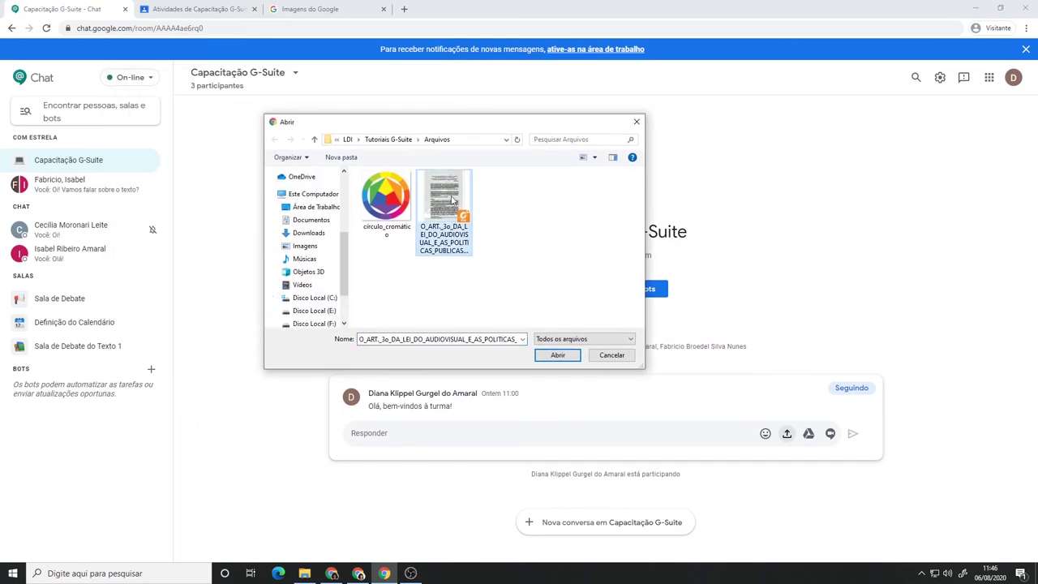
{"action": "left_click", "coordinate": [570, 359]}
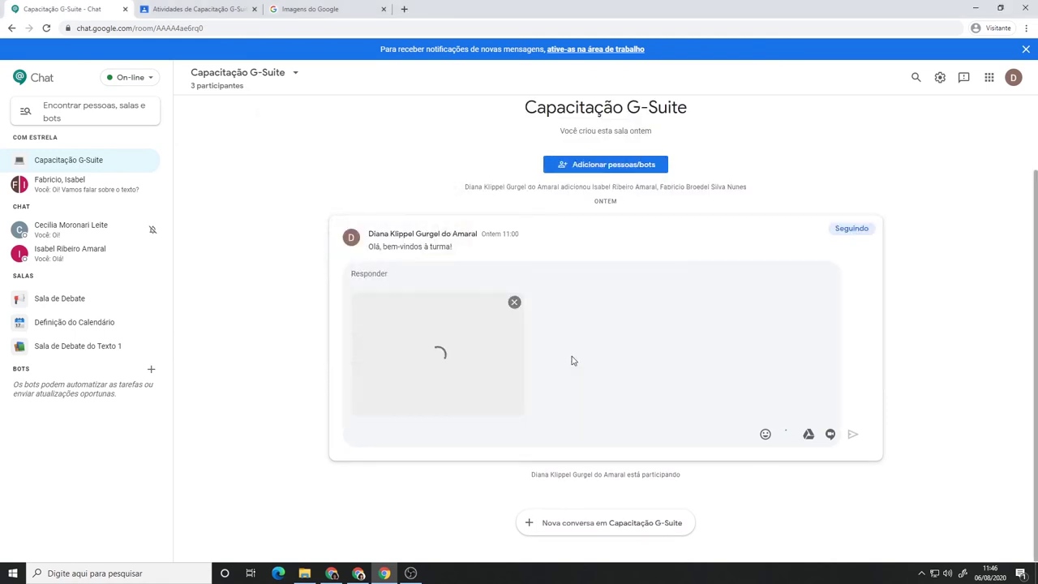
{"action": "type", "text": "Segue o texto!"}
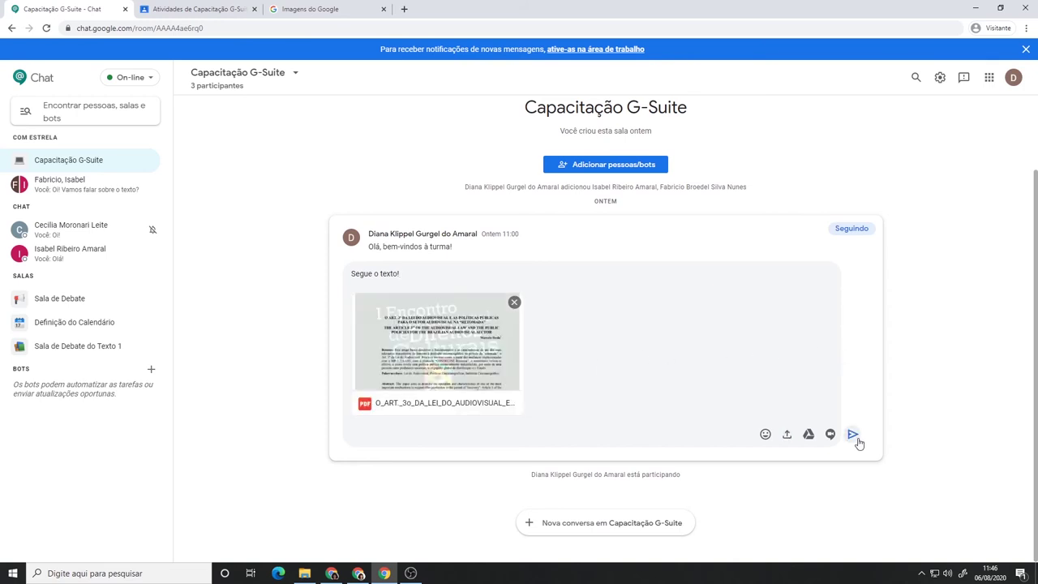
{"action": "left_click", "coordinate": [853, 436]}
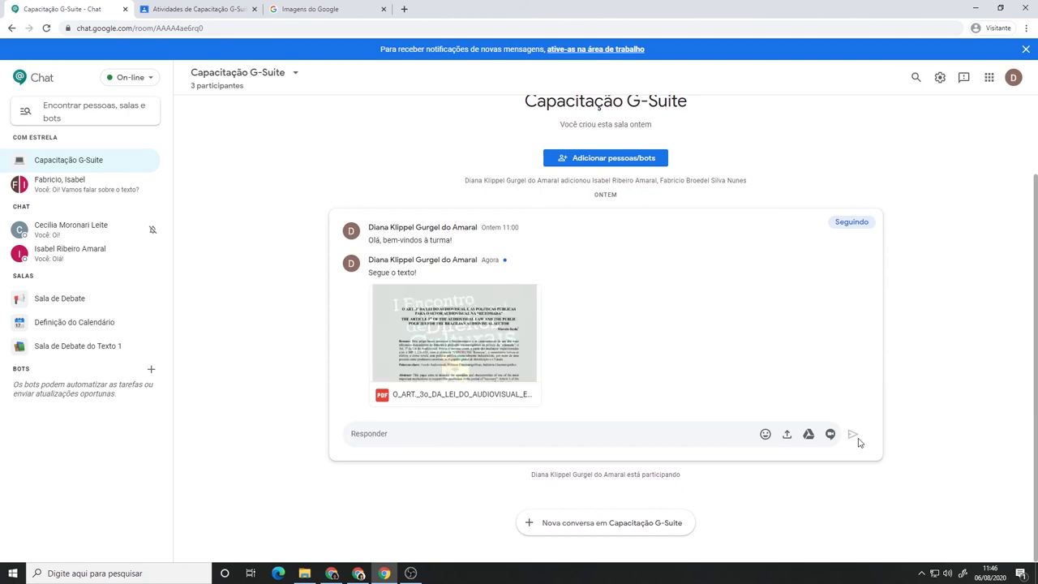
{"action": "left_click", "coordinate": [786, 435]}
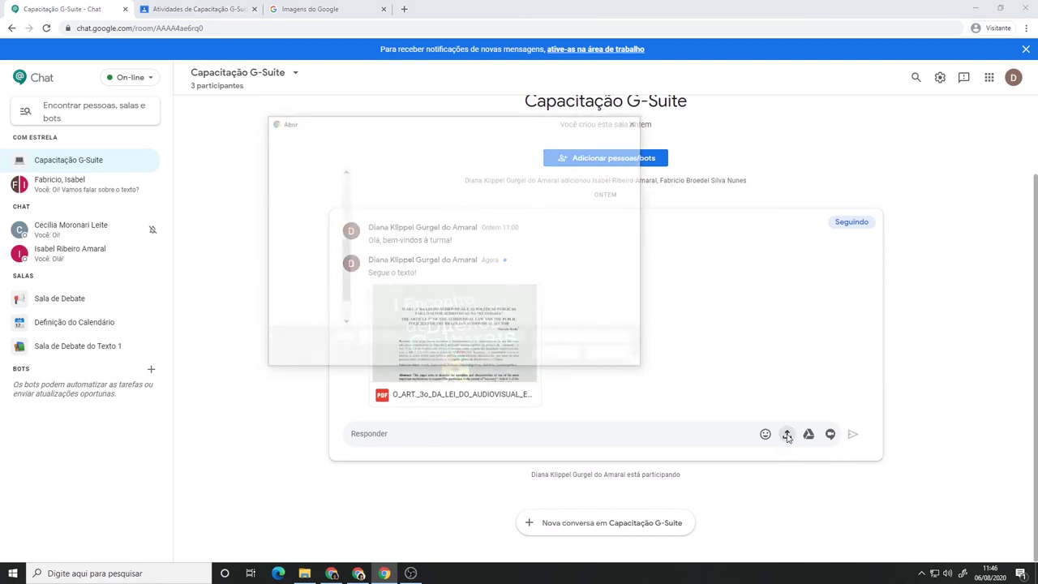
{"action": "left_click", "coordinate": [446, 207]}
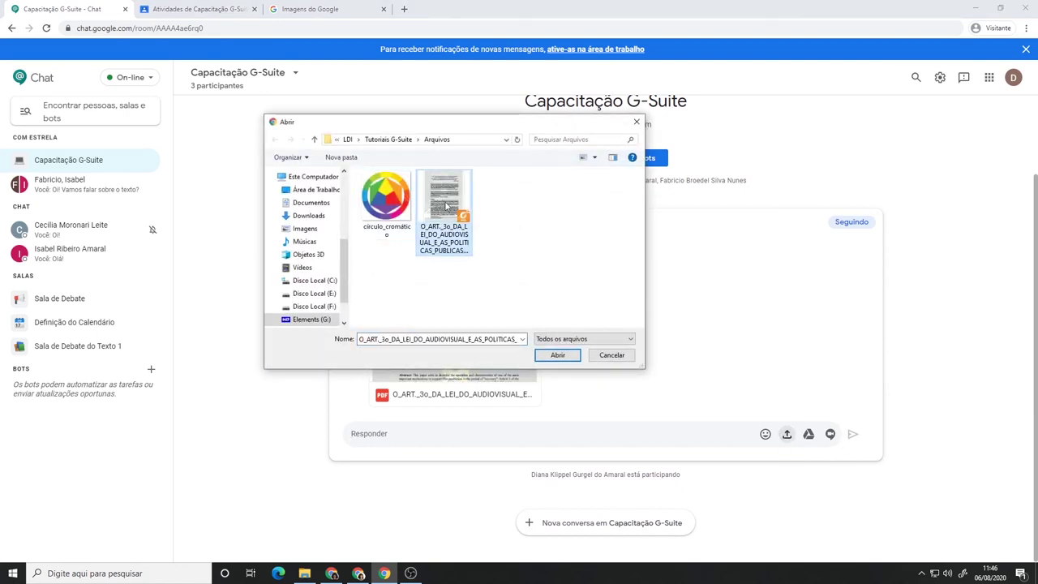
{"action": "left_click", "coordinate": [612, 354]}
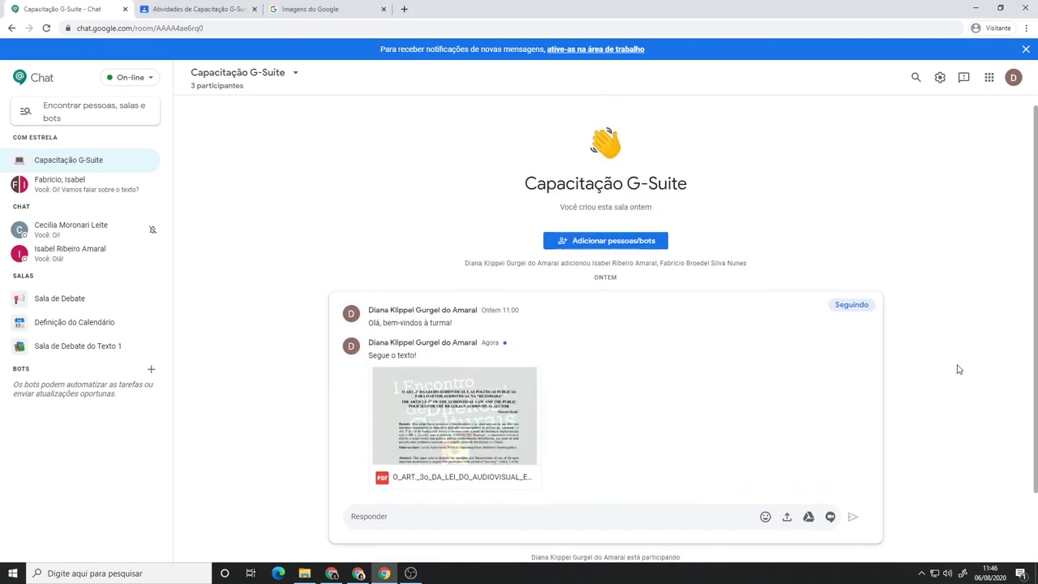
Capture a screenshot of the Classroom activities page, paste it into the reply in "Capacitação G-Suite" and send it
{"action": "left_click", "coordinate": [217, 9]}
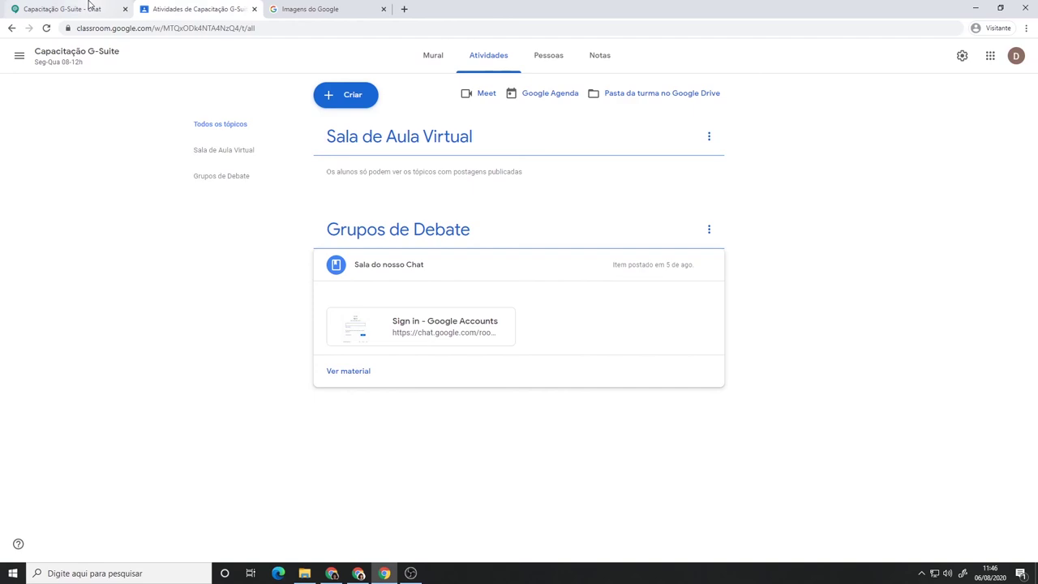
{"action": "left_click", "coordinate": [89, 6]}
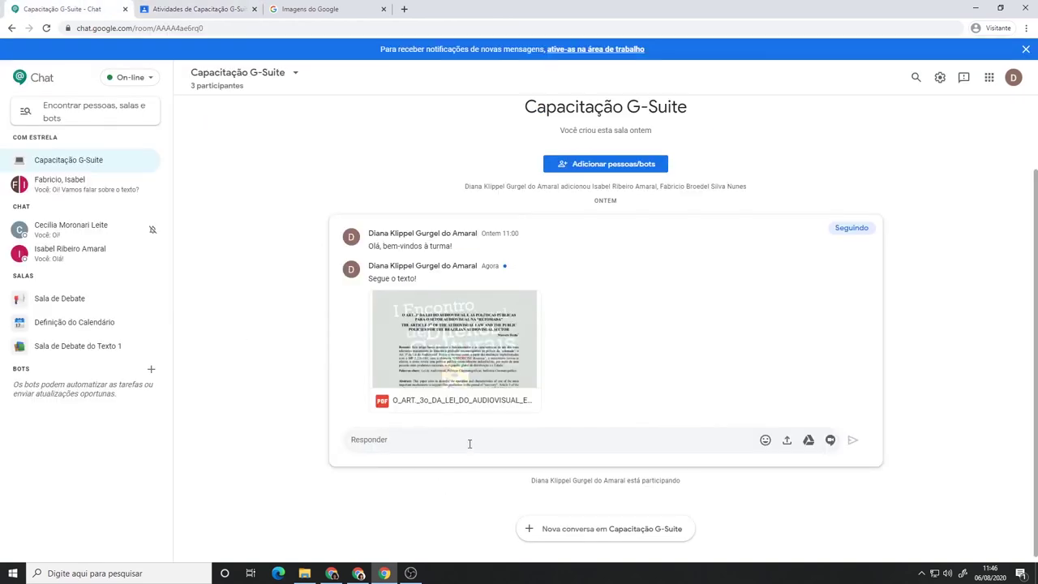
{"action": "right_click", "coordinate": [417, 439]}
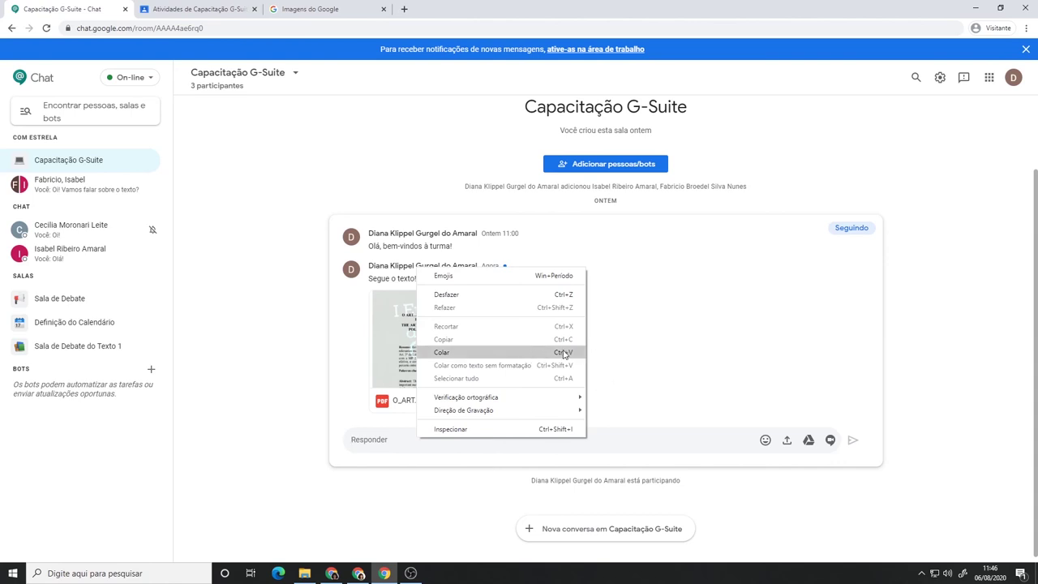
{"action": "left_click", "coordinate": [581, 355]}
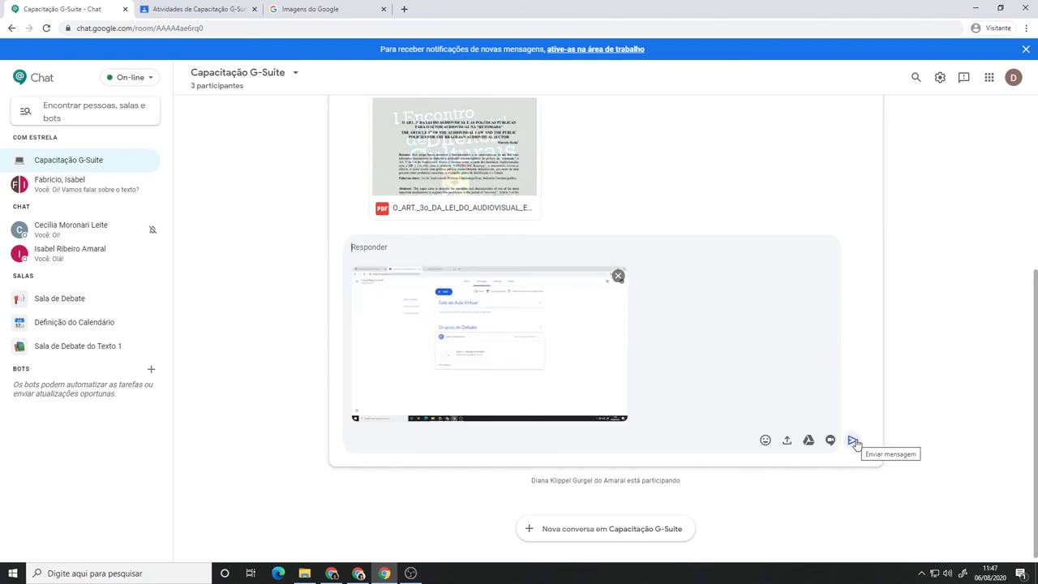
{"action": "left_click", "coordinate": [855, 442]}
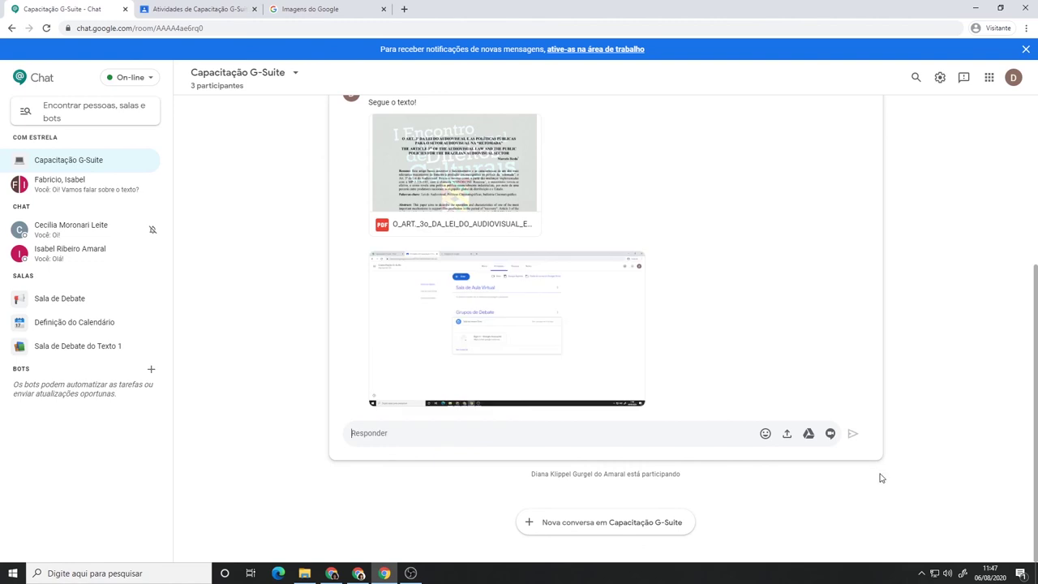
Send the reply "Vamos criar atividades nessa aba." in the same thread and review the posted messages
{"action": "type", "text": "Vamos criar atividades nessa aba."}
{"action": "key", "text": "Return"}
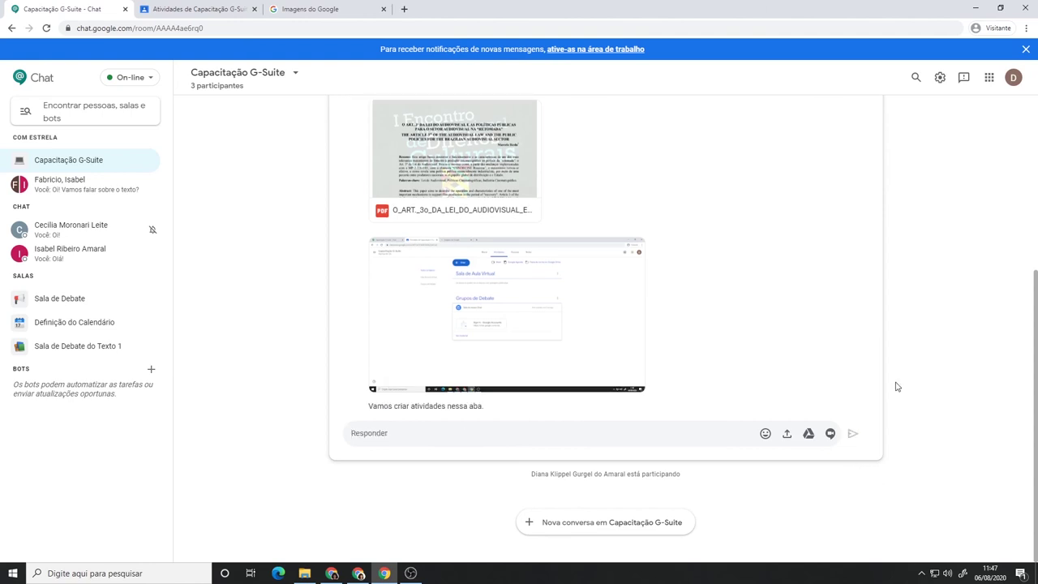
{"action": "scroll", "coordinate": [878, 360], "scroll_direction": "up", "scroll_amount": 5}
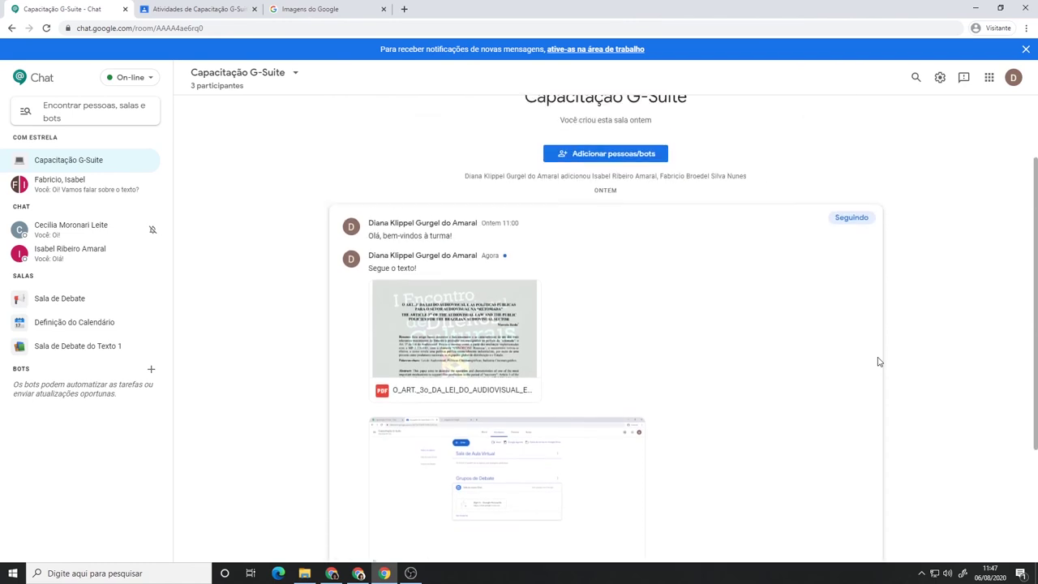
{"action": "scroll", "coordinate": [878, 360], "scroll_direction": "down", "scroll_amount": 5}
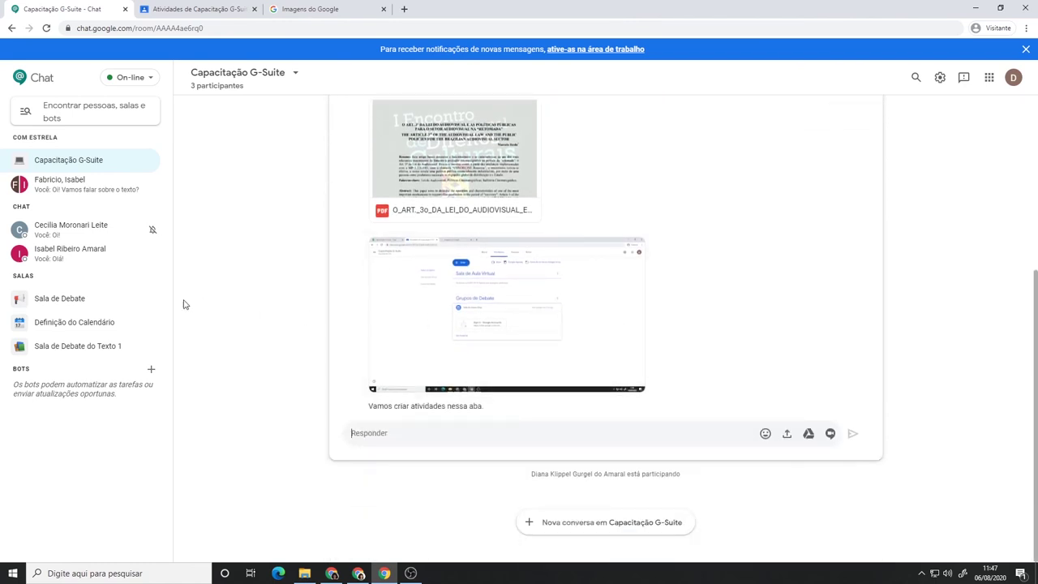
Search Google Images for "teoria das cores" and copy the "Teoria das cores" colour wheel image from sdekor.com
{"action": "left_click", "coordinate": [298, 8]}
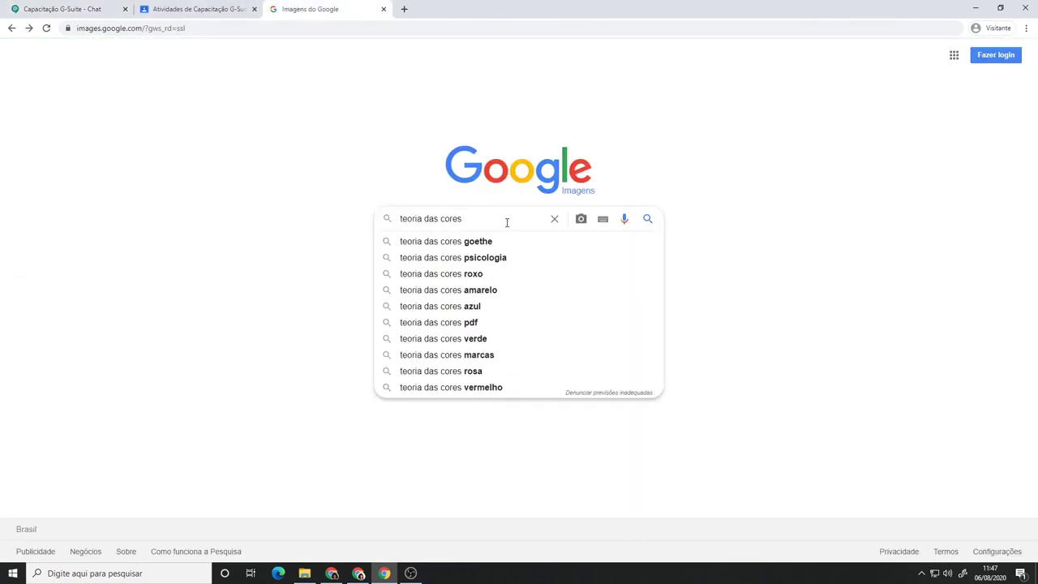
{"action": "key", "text": "Return"}
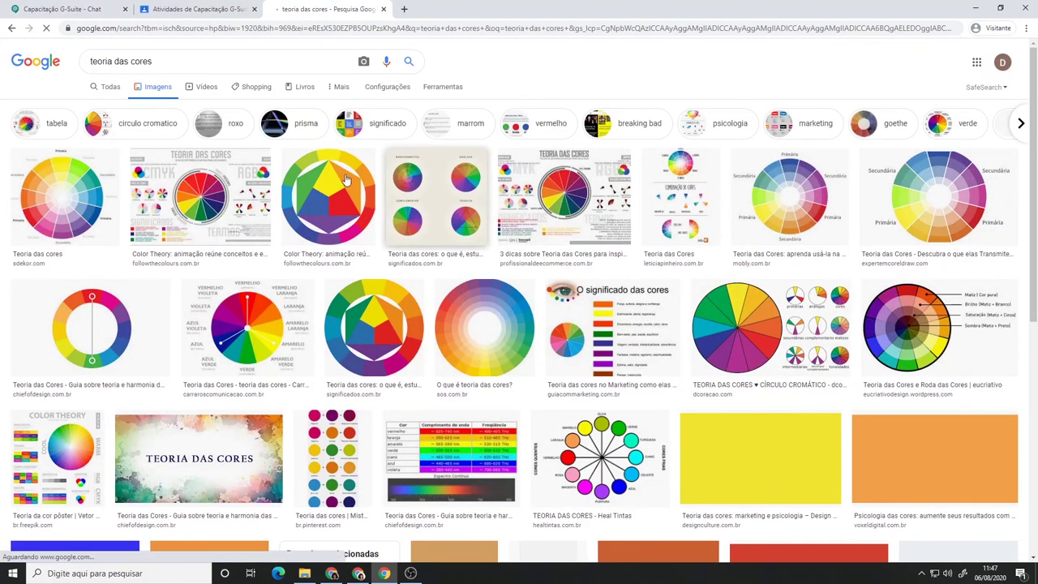
{"action": "left_click", "coordinate": [63, 195]}
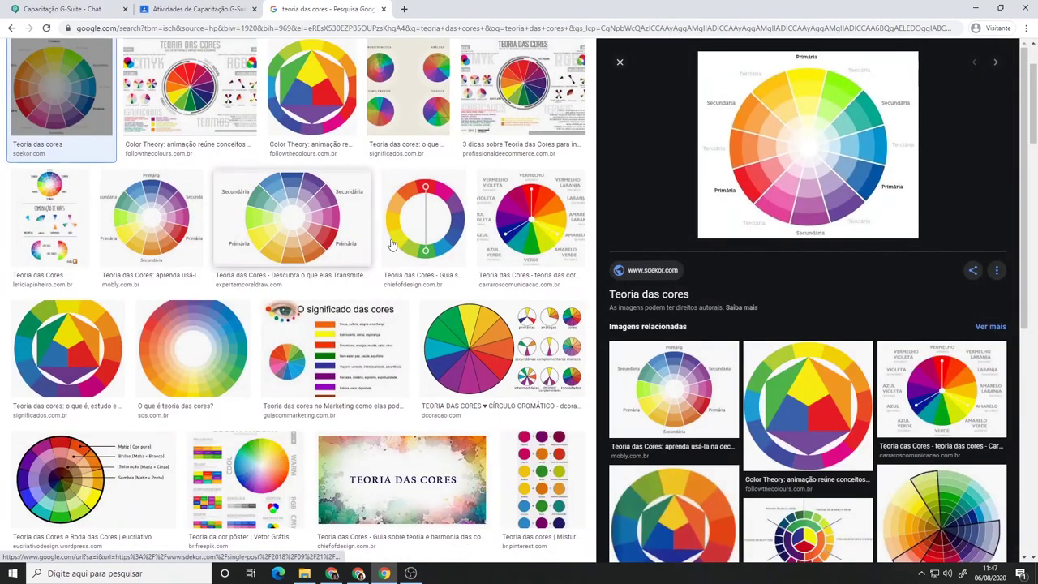
{"action": "right_click", "coordinate": [804, 168]}
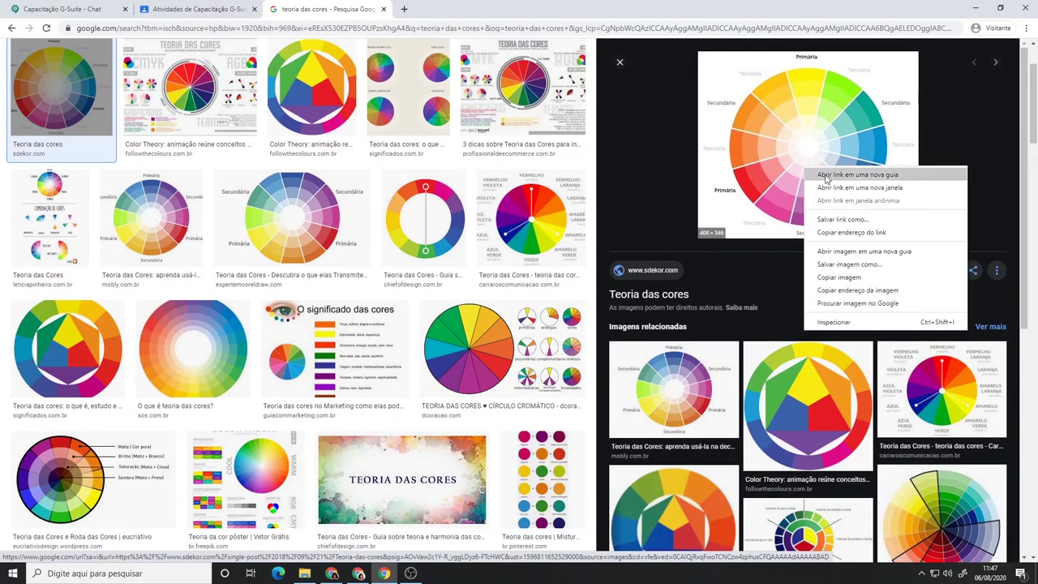
{"action": "left_click", "coordinate": [881, 280]}
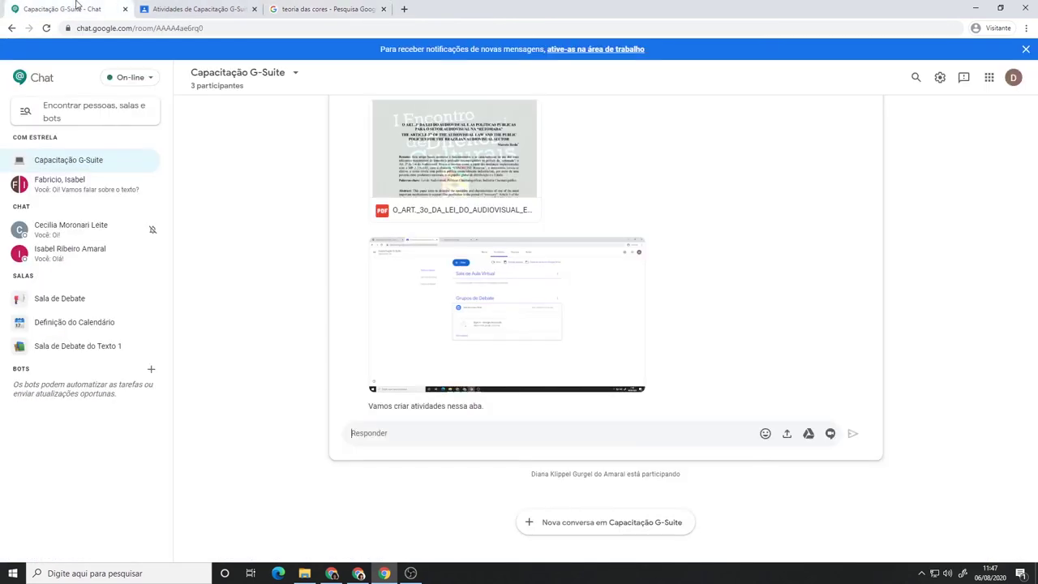
Paste the copied colour wheel image into the thread reply in the "Capacitação G-Suite" chat room, send it and review the thread
{"action": "left_click", "coordinate": [78, 8]}
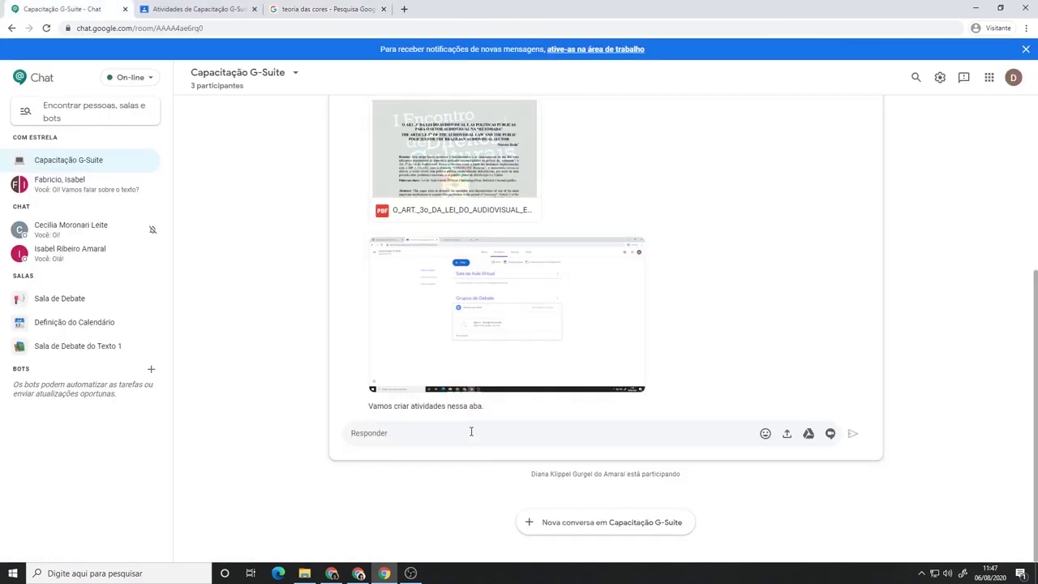
{"action": "key", "text": "ctrl+v"}
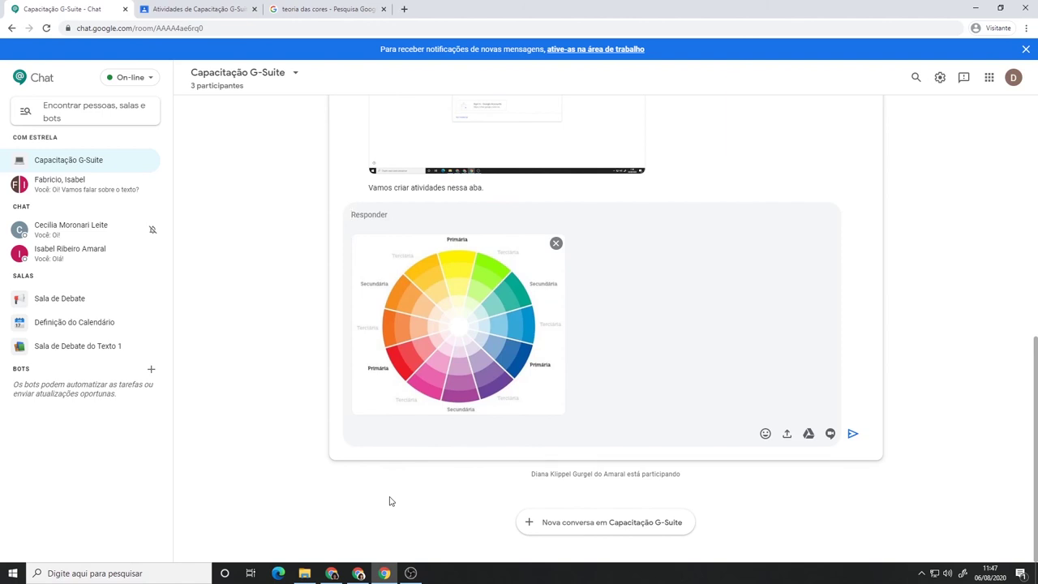
{"action": "key", "text": "Return"}
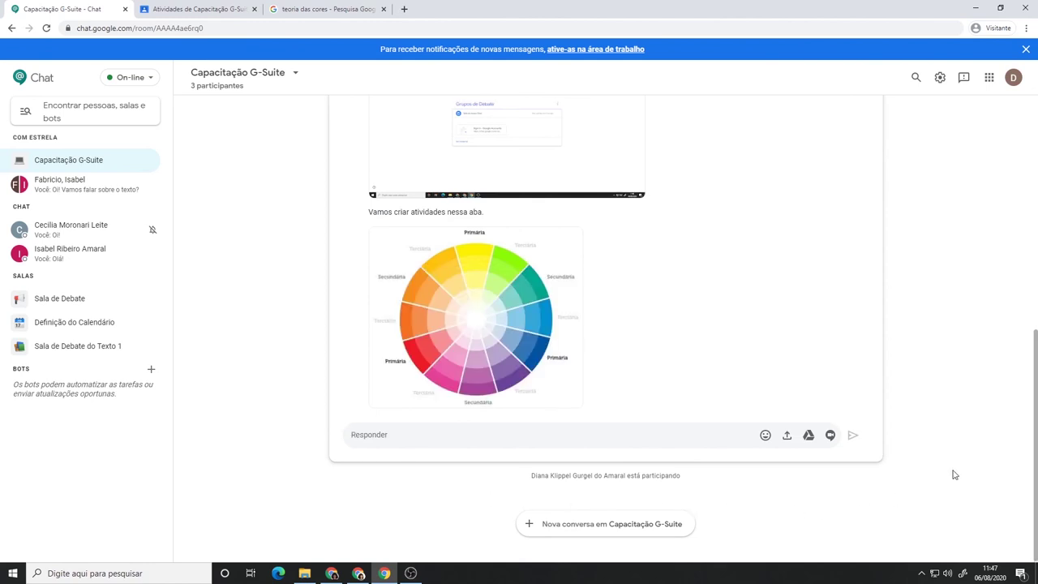
{"action": "scroll", "coordinate": [945, 458], "scroll_direction": "up", "scroll_amount": 6}
{"action": "scroll", "coordinate": [935, 440], "scroll_direction": "down", "scroll_amount": 2}
{"action": "scroll", "coordinate": [934, 440], "scroll_direction": "down", "scroll_amount": 2}
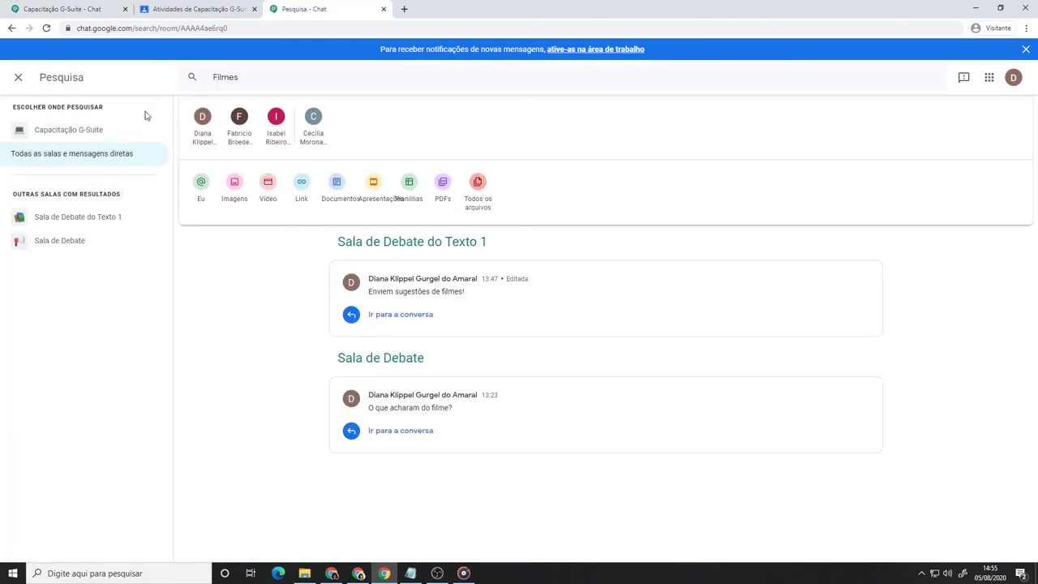
Close the "Filmes" message search and return to the "Capacitação G-Suite" room
{"action": "left_click", "coordinate": [18, 77]}
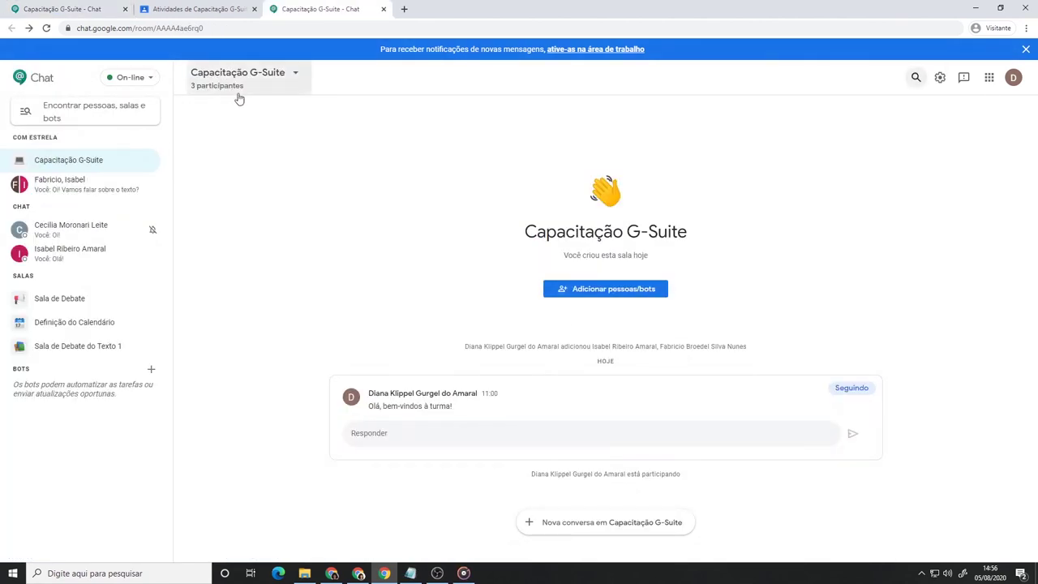